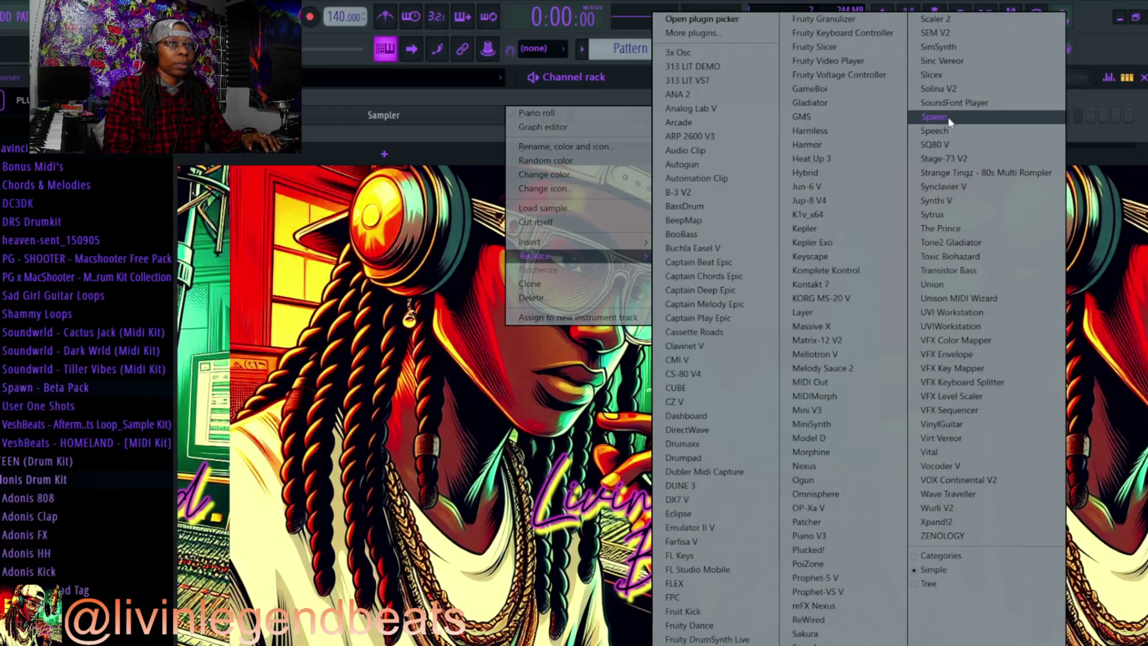
Pick Spawn from the plugin list to take the Sampler channel's place
left_click(935, 117)
Spawn a pattern from the Harsh, Piano and Chill tags, yielding the Sonic Web set in F minor
left_click(576, 142)
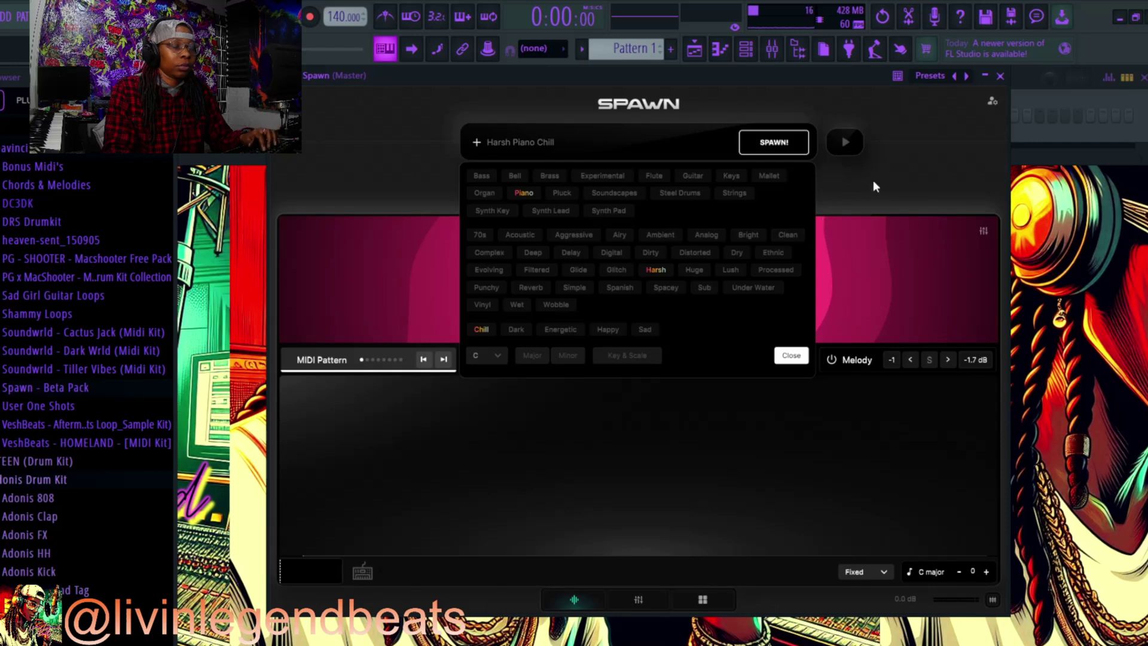
left_click(774, 142)
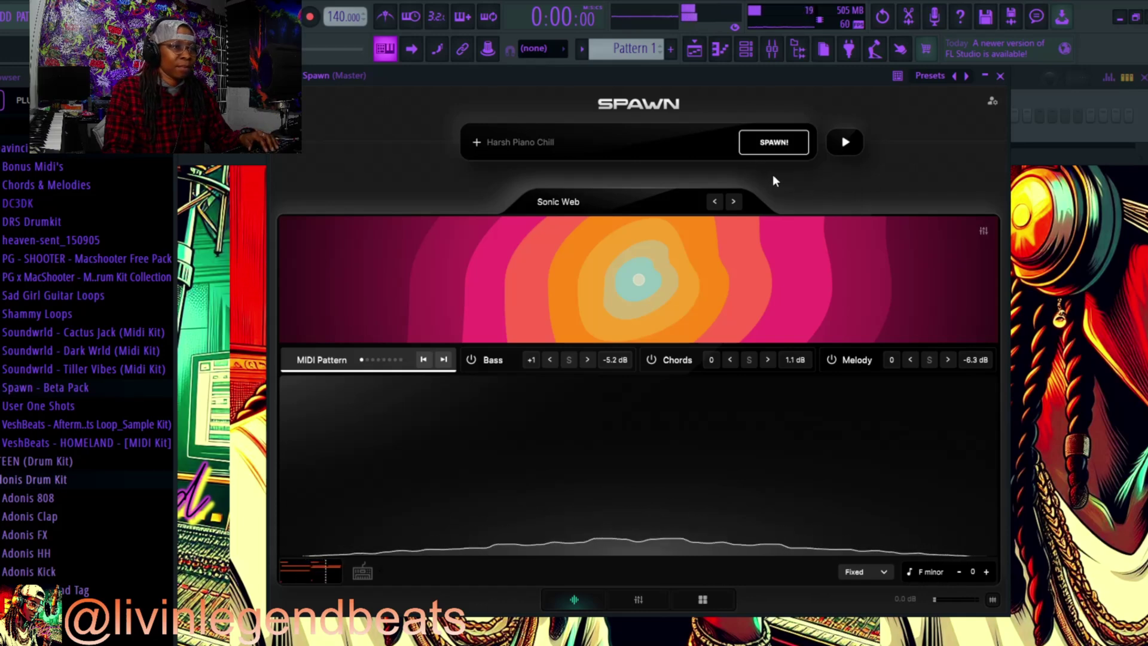
Play the Sonic Web pattern once through and stop it again
left_click(844, 144)
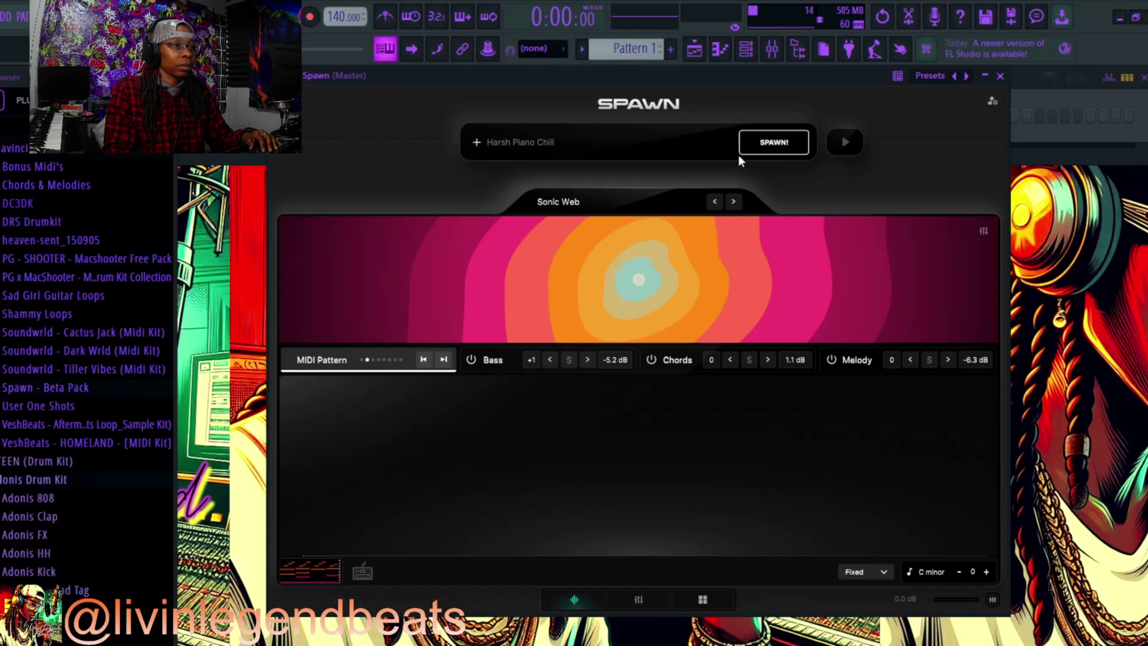
left_click(845, 144)
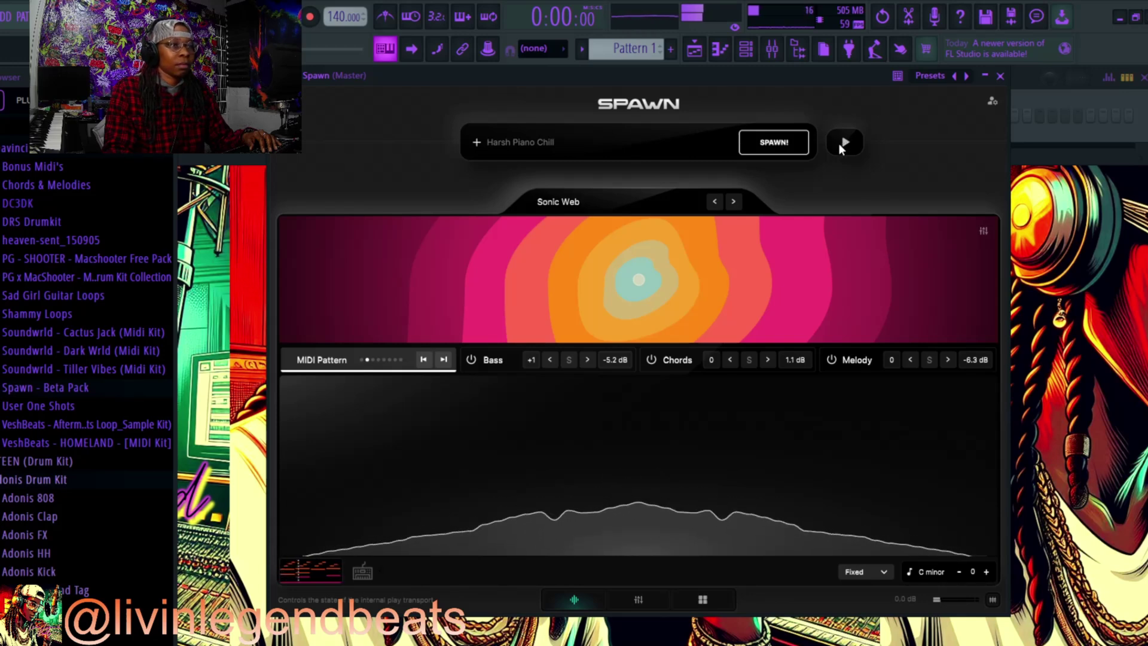
left_click(843, 144)
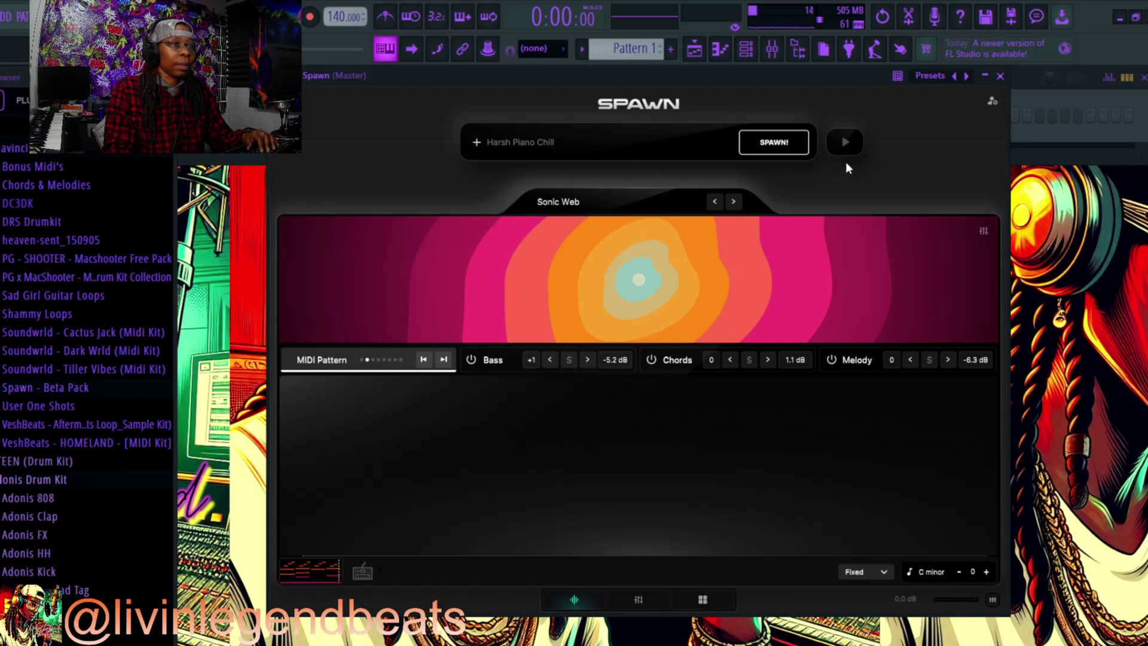
While playing, step back through Nomad and Swindle to the Simple Minds set, then stop
left_click(842, 141)
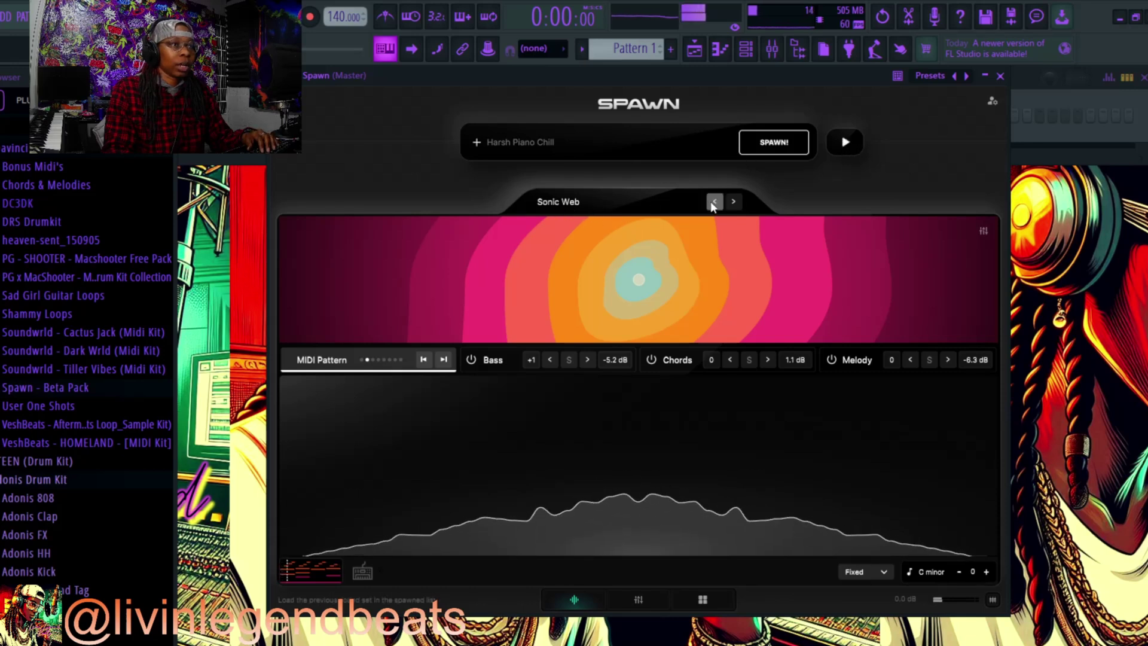
left_click(712, 202)
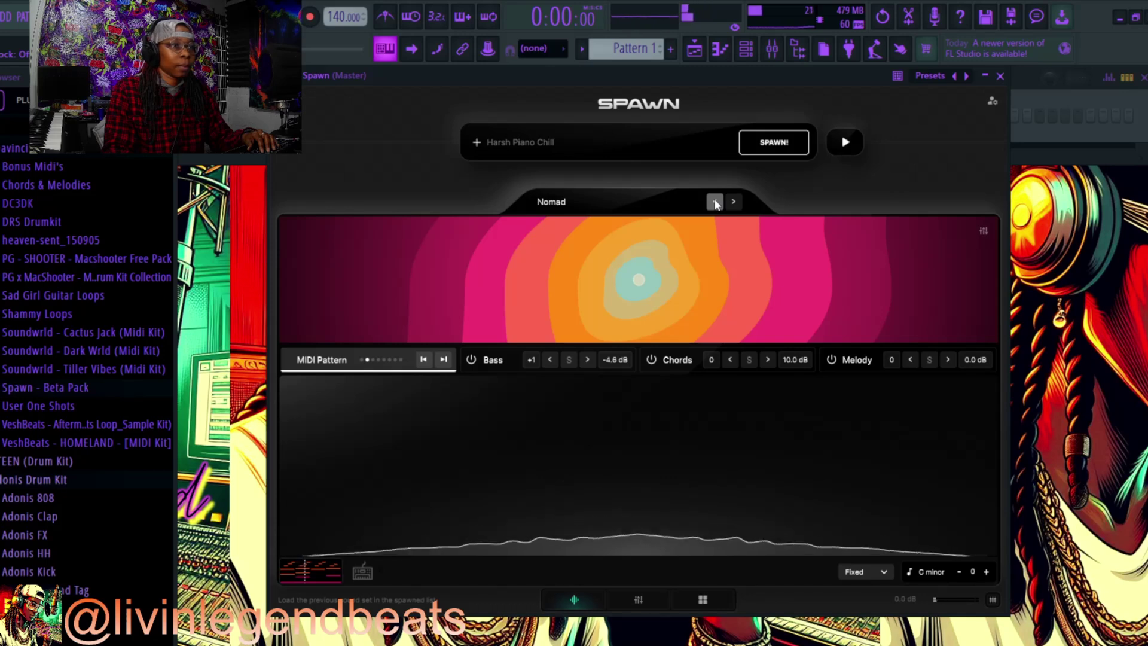
left_click(713, 202)
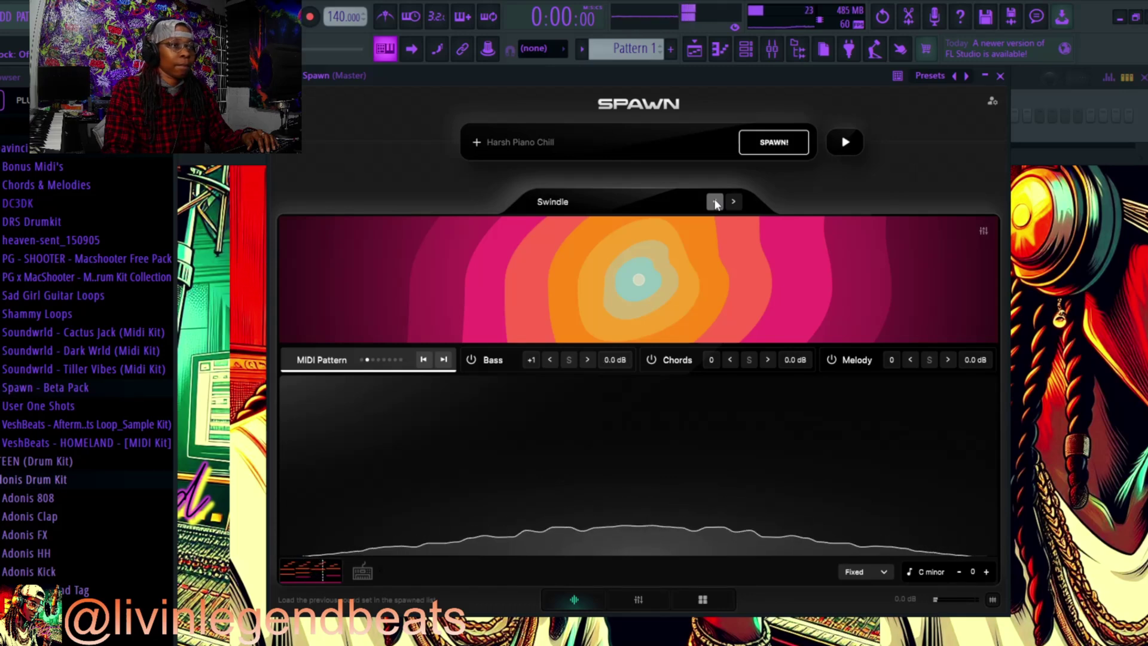
left_click(715, 202)
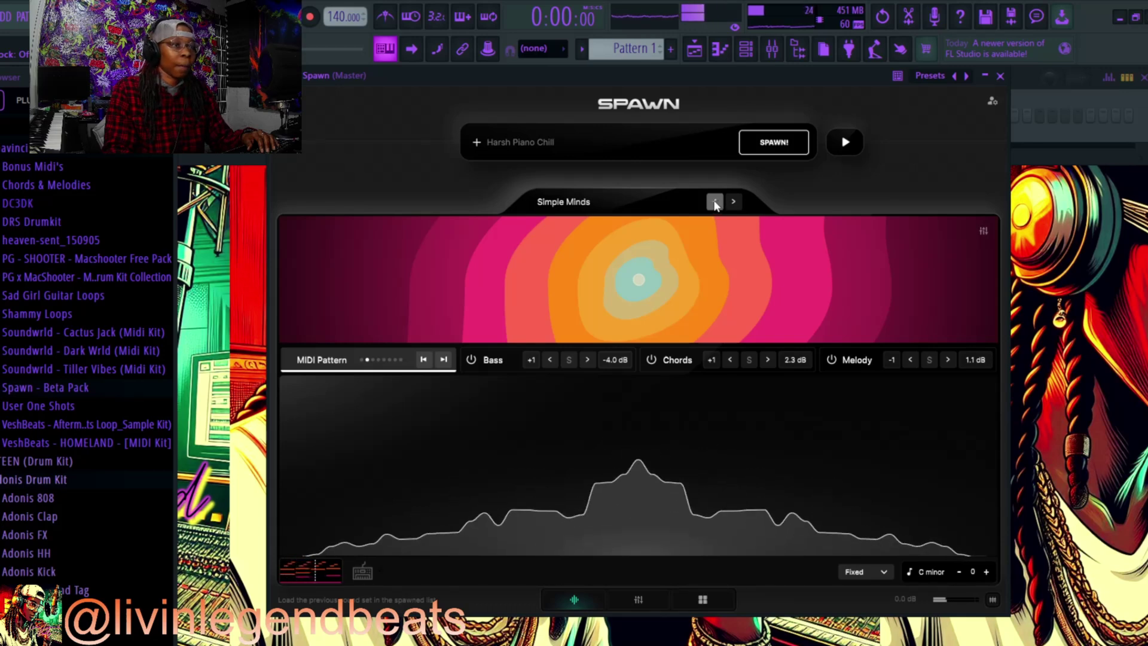
left_click(846, 141)
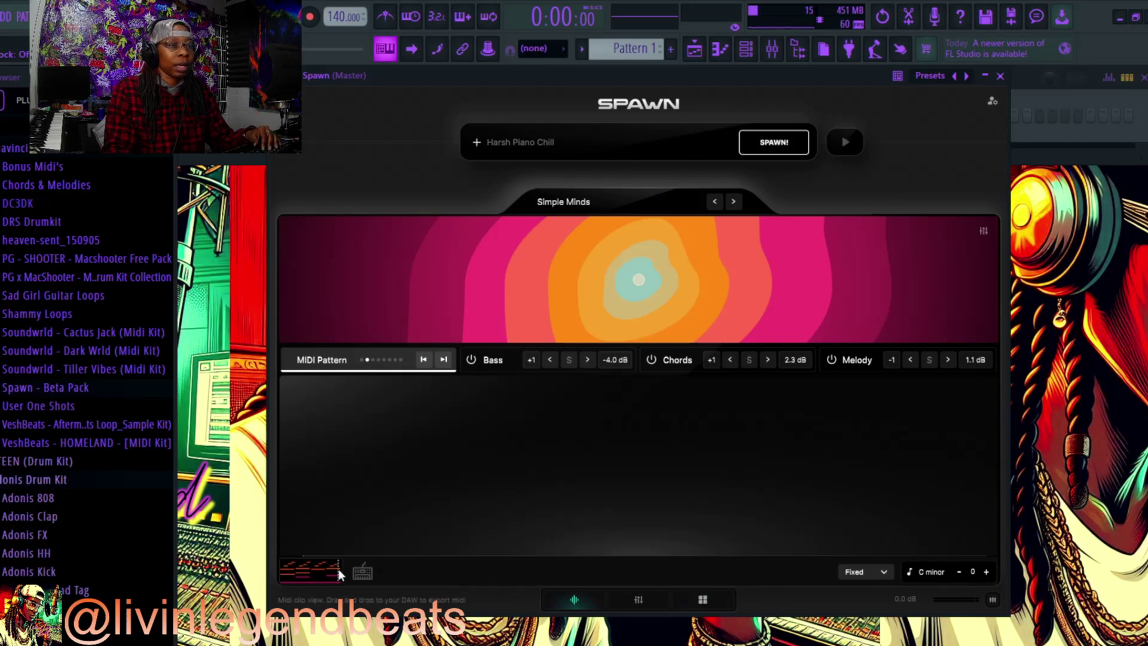
In the preset browser, view the Melody, Chord and Bass presets: Scary Bells, Cello Plucks, Jazz Standup
left_click(704, 600)
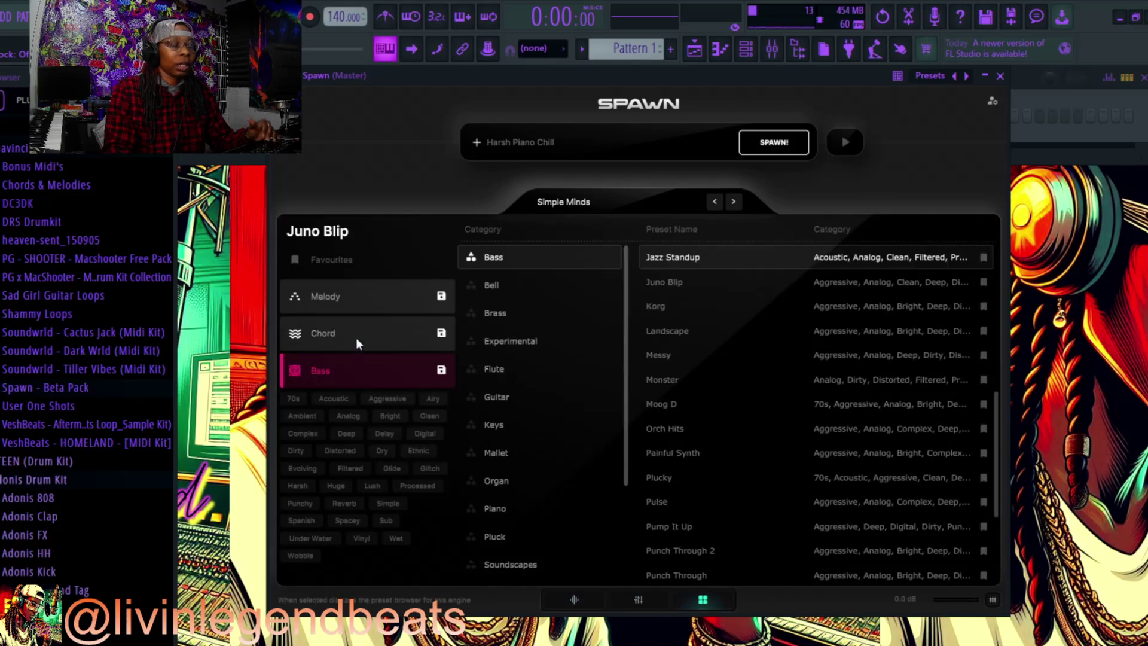
left_click(328, 299)
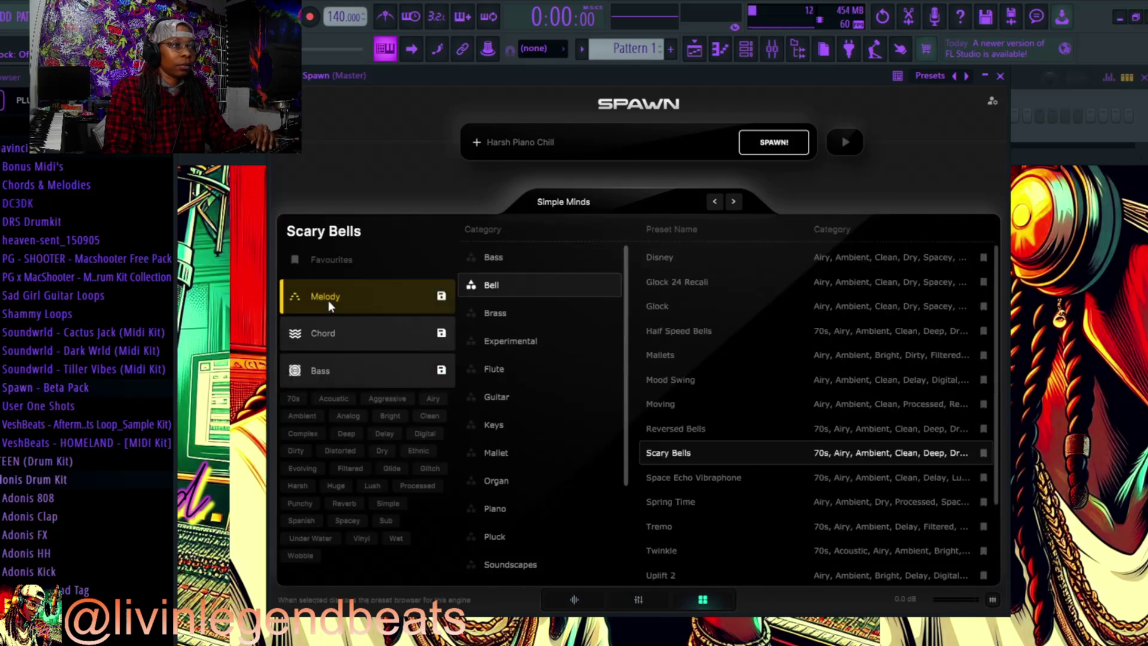
left_click(316, 328)
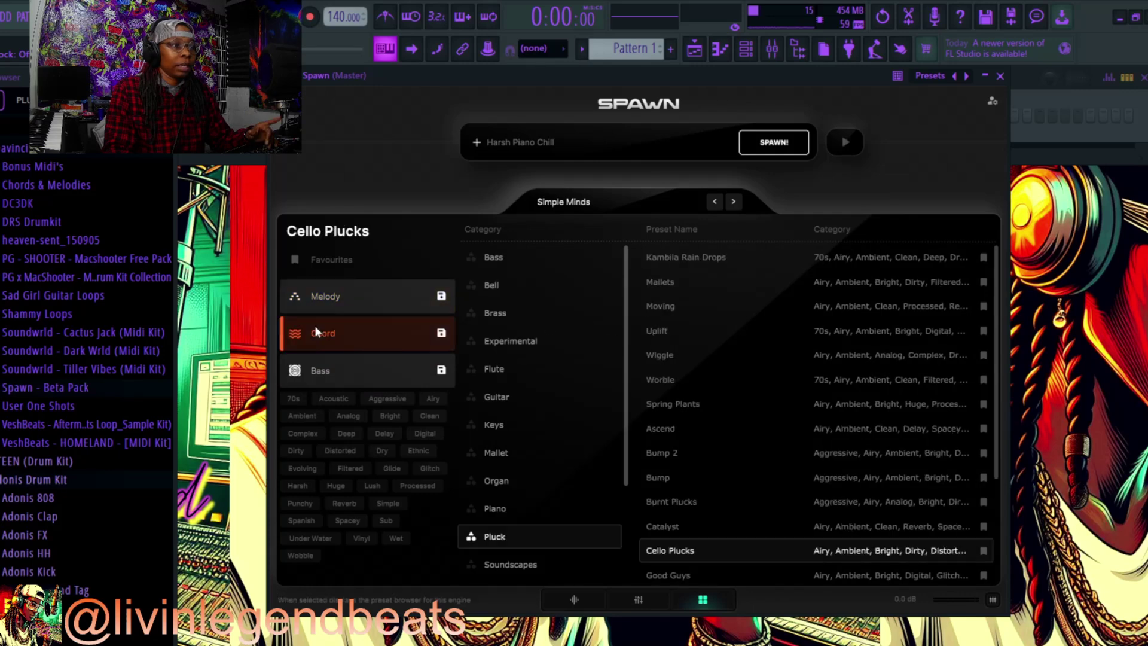
left_click(336, 372)
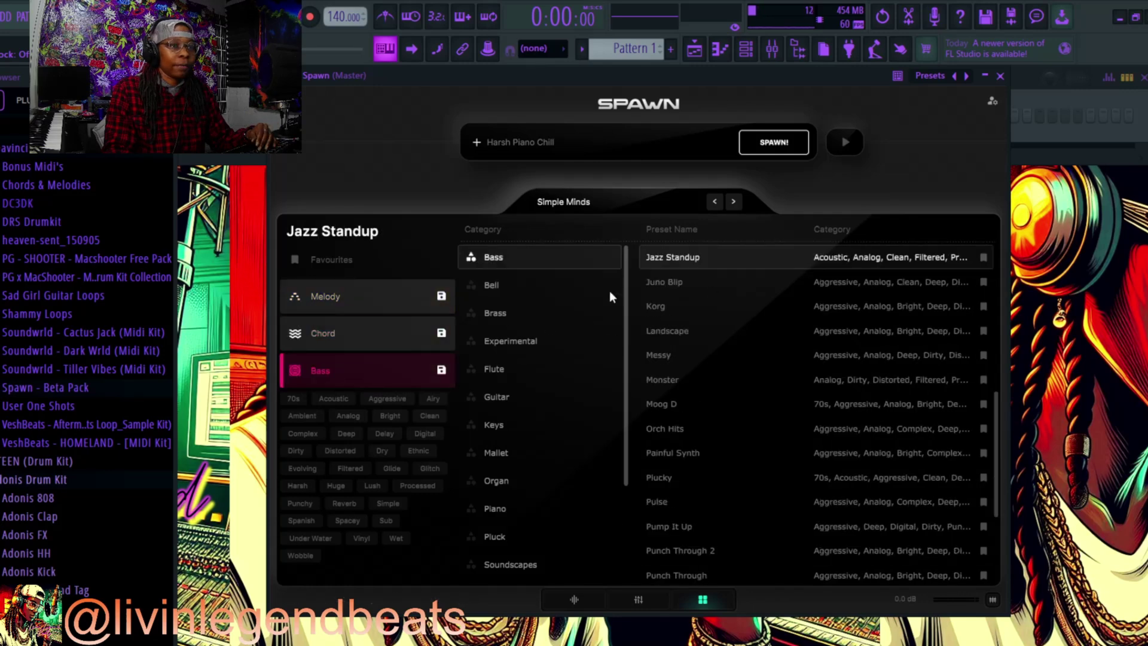
scroll(755, 381, "up", 5)
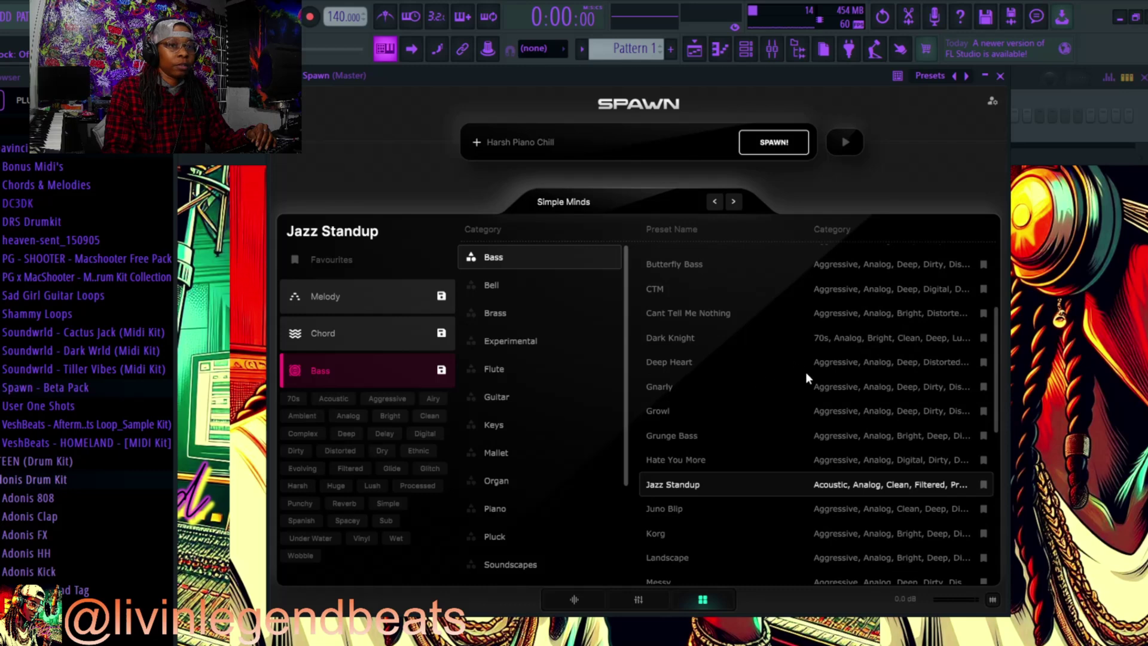
scroll(805, 372, "down", 4)
scroll(805, 379, "down", 2)
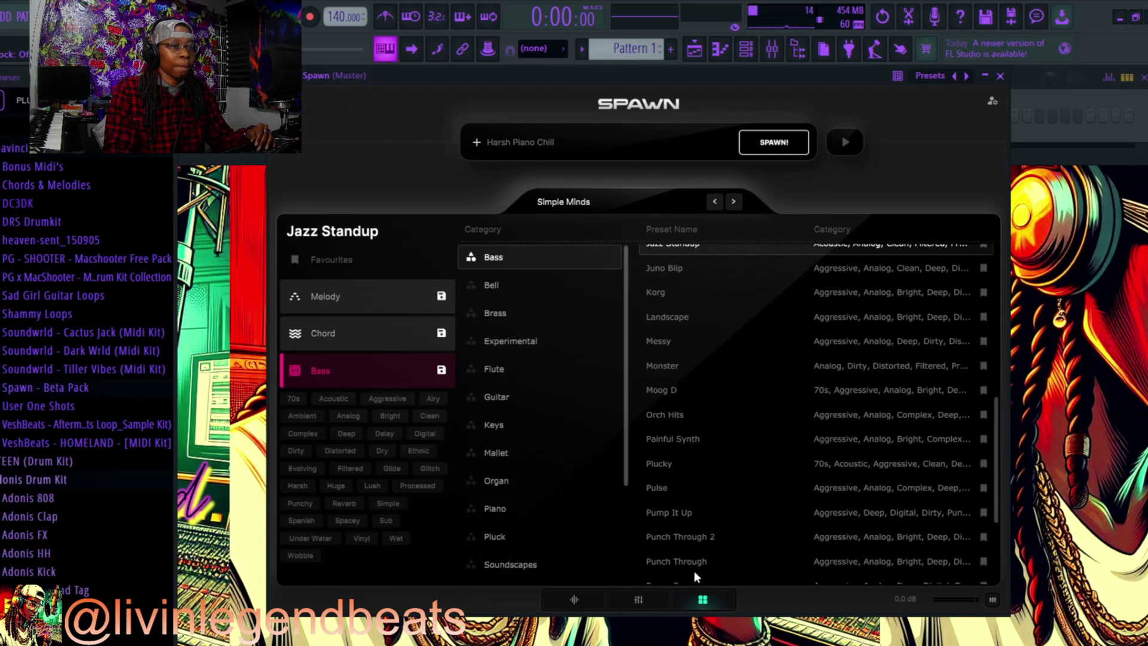
Return to the XY pad and view its macros: DistortionDrive 100%, Filter 100%, DelayMix -100%
left_click(707, 599)
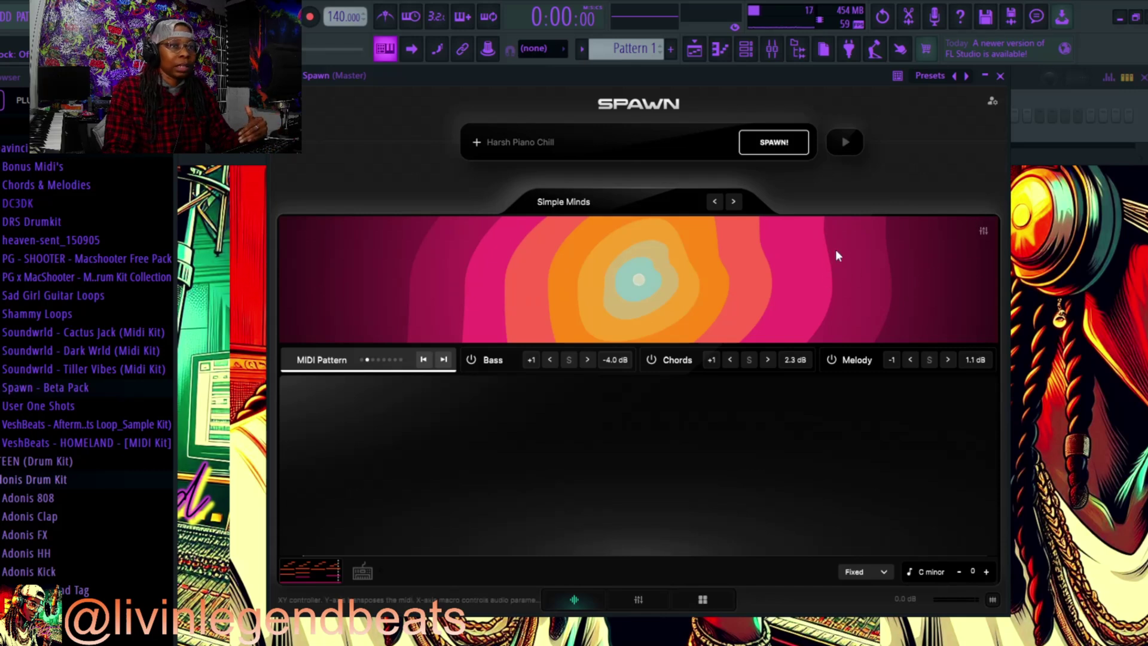
left_click(983, 231)
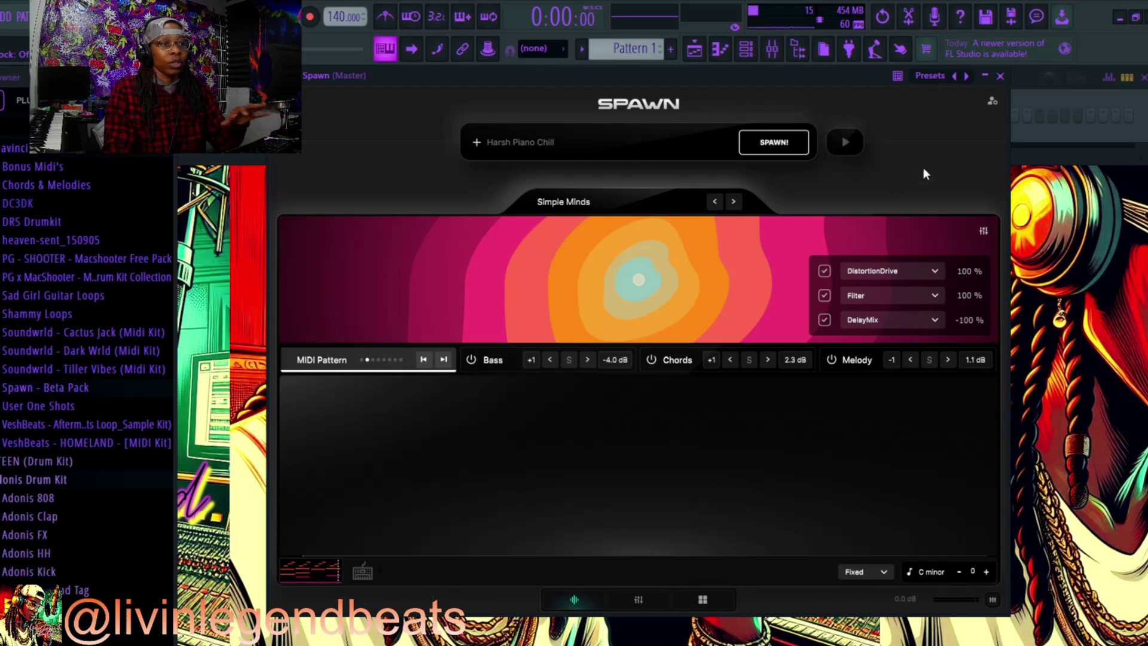
left_click(984, 230)
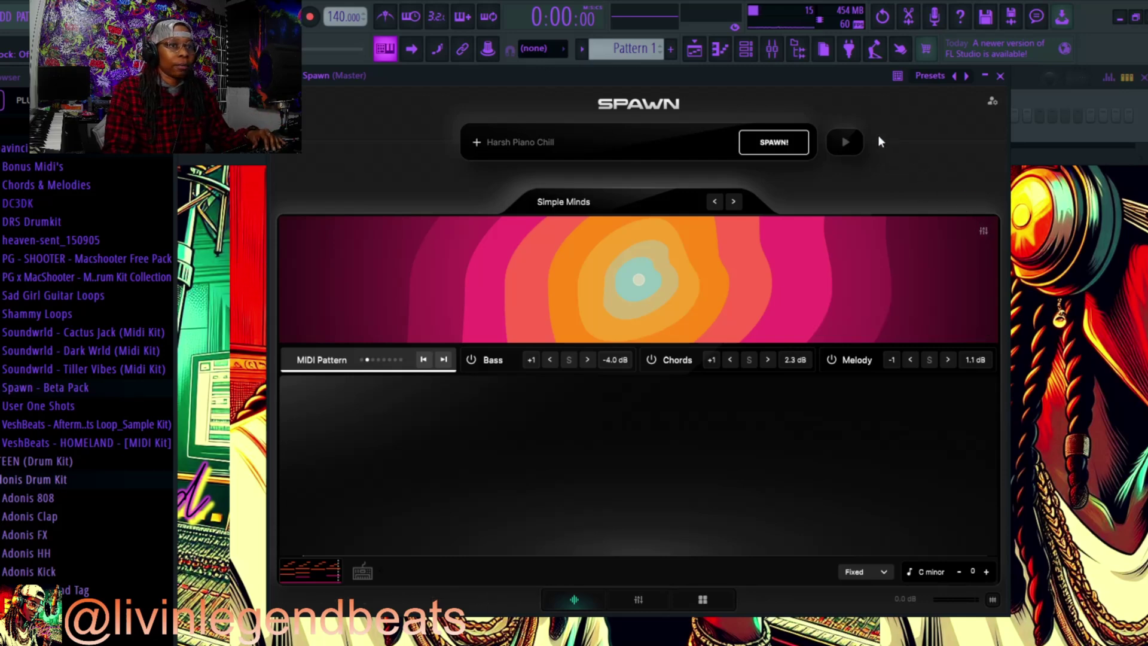
left_click(845, 142)
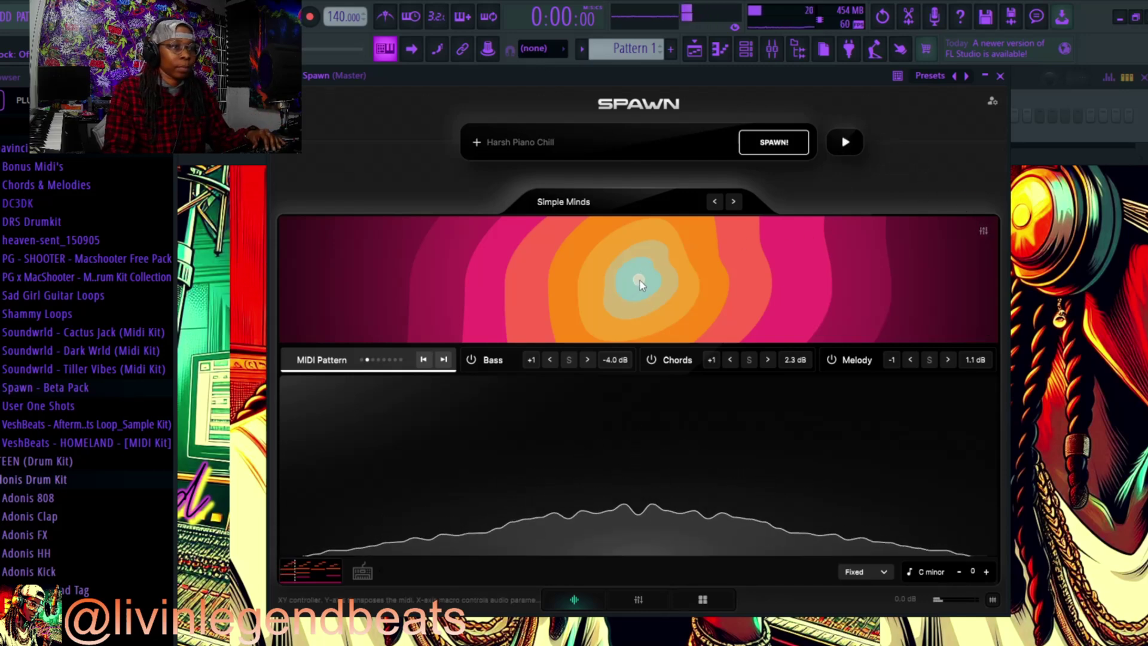
left_click_drag(640, 281, 881, 297)
left_click_drag(837, 290, 331, 321)
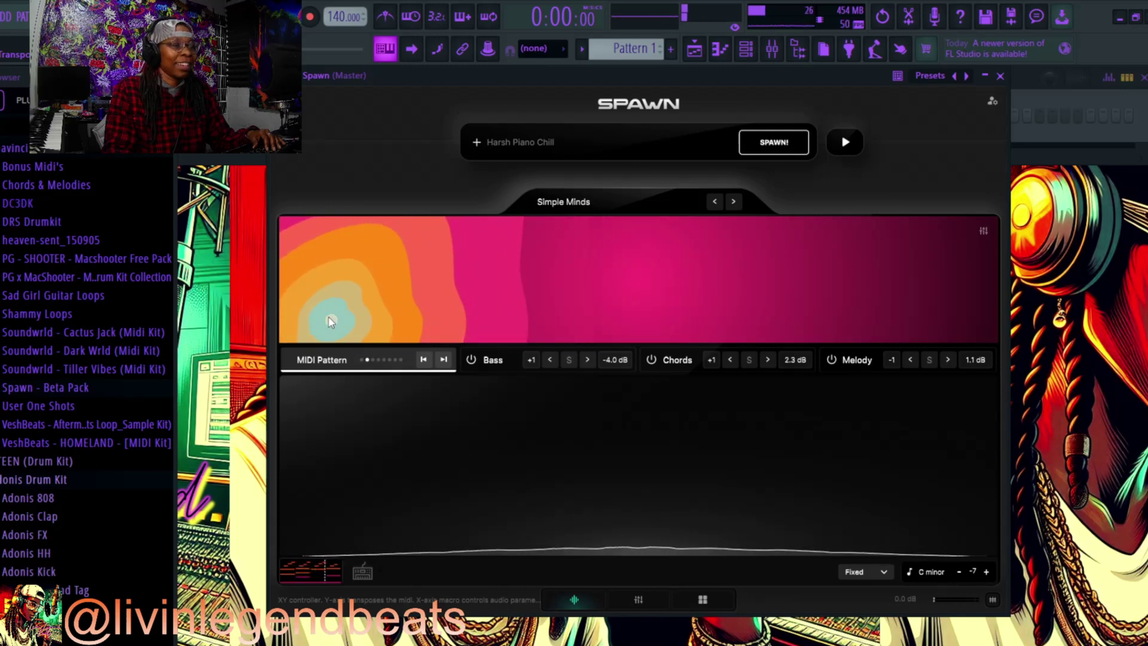
left_click_drag(330, 319, 623, 281)
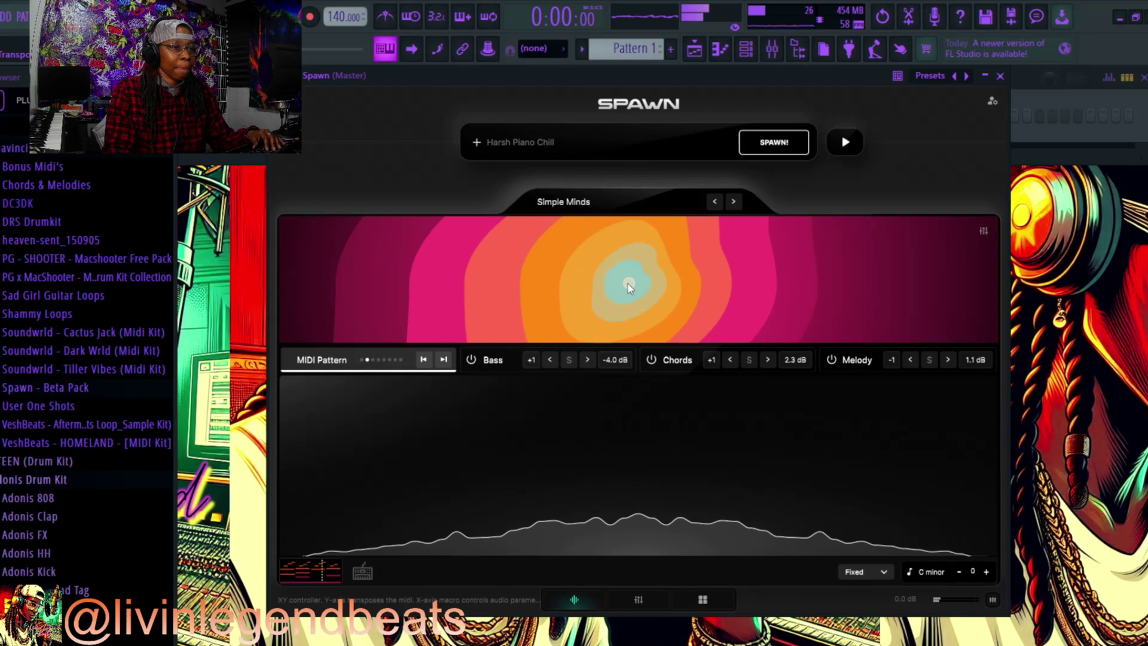
left_click(842, 139)
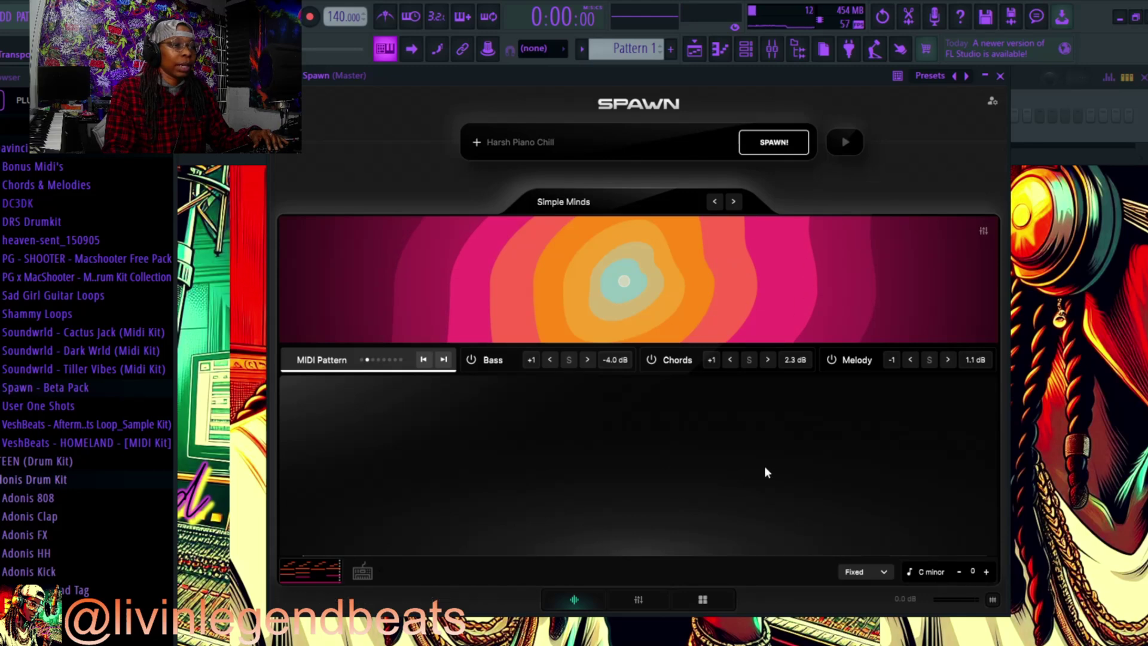
Open the MIDI Pattern editor and shorten the orange note near beat 2.4
left_click(638, 599)
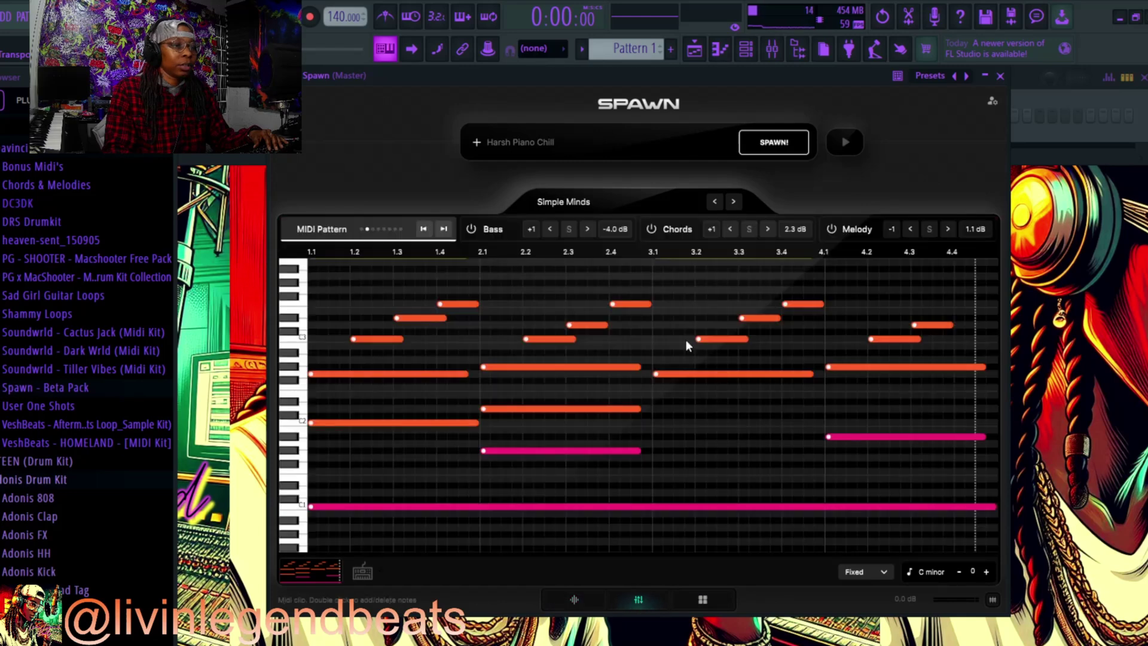
scroll(837, 447, "up", 4)
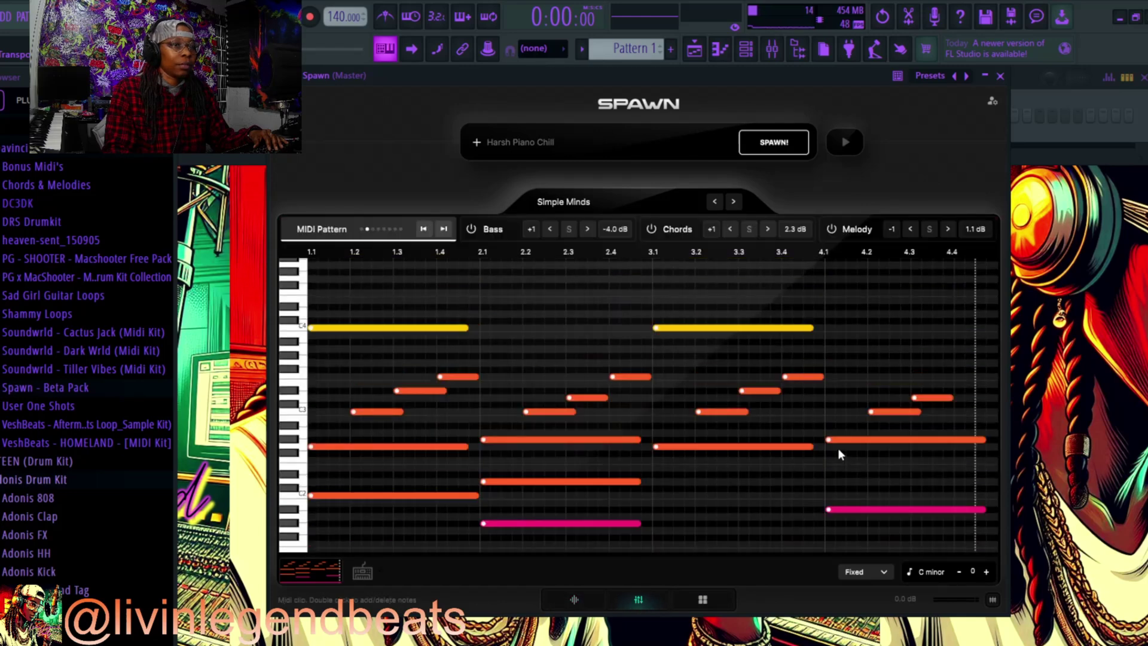
scroll(840, 447, "down", 5)
scroll(838, 446, "up", 3)
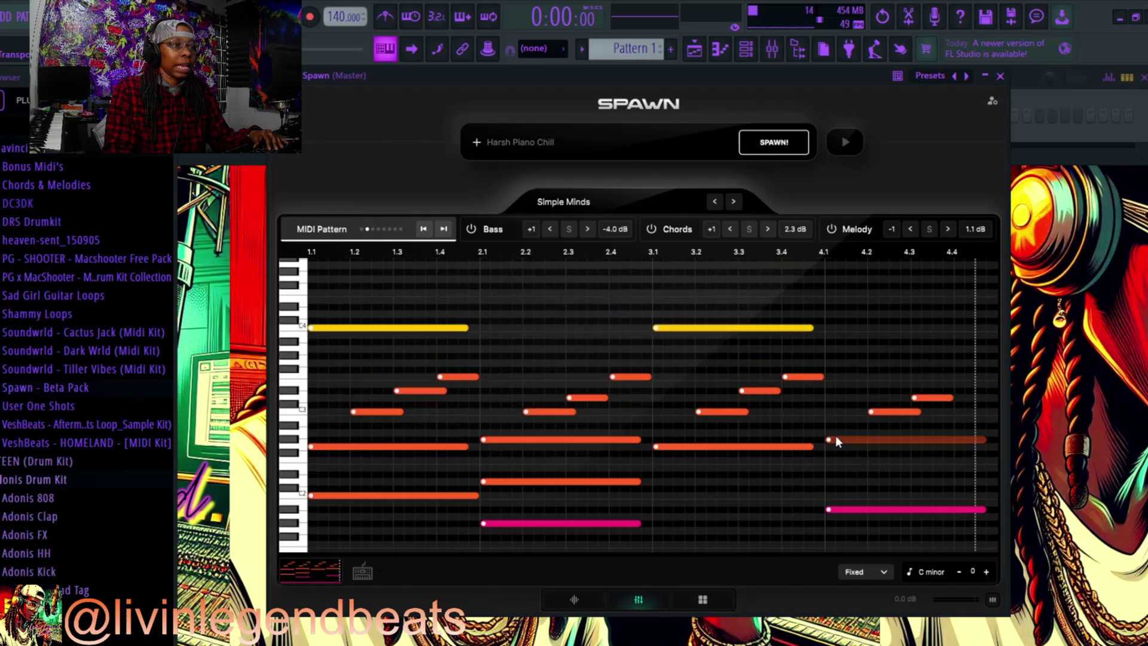
scroll(835, 435, "down", 2)
scroll(583, 369, "up", 2)
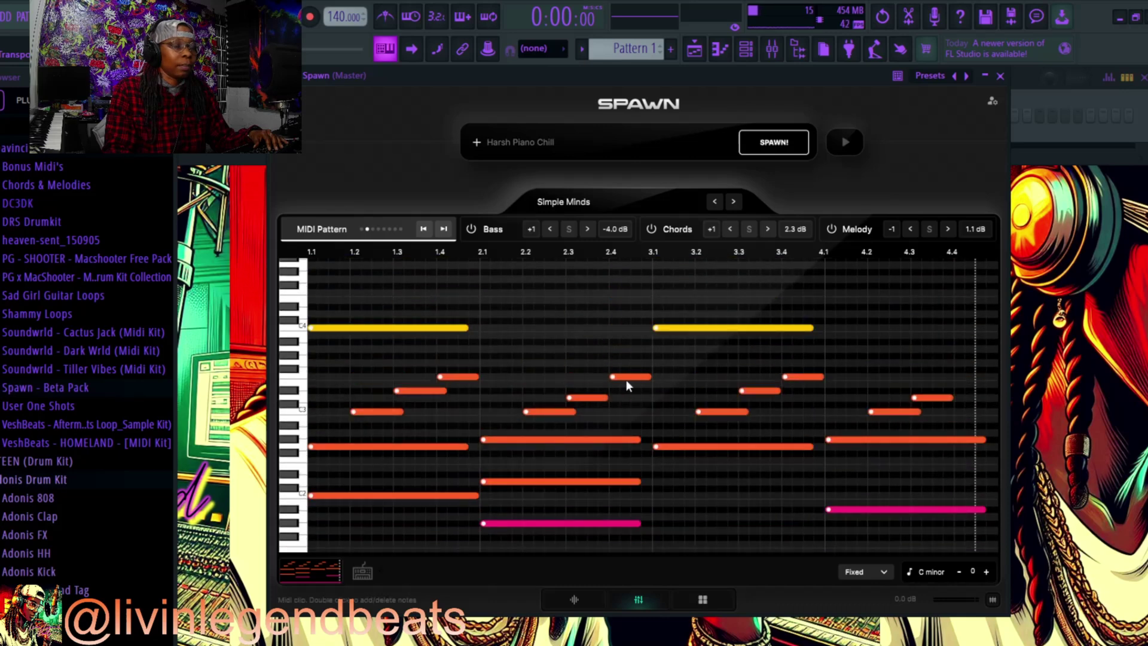
left_click_drag(650, 376, 634, 379)
scroll(876, 351, "down", 3)
scroll(876, 351, "up", 4)
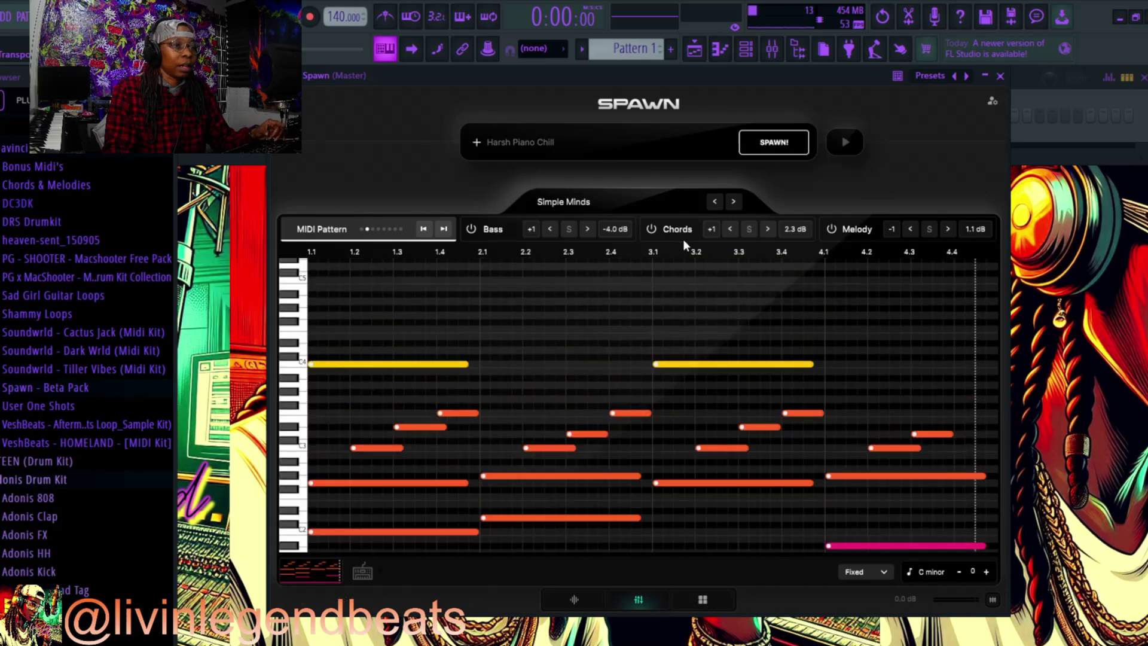
Inspect the Melody layer's Delay effect and its envelope and gain settings
left_click(854, 231)
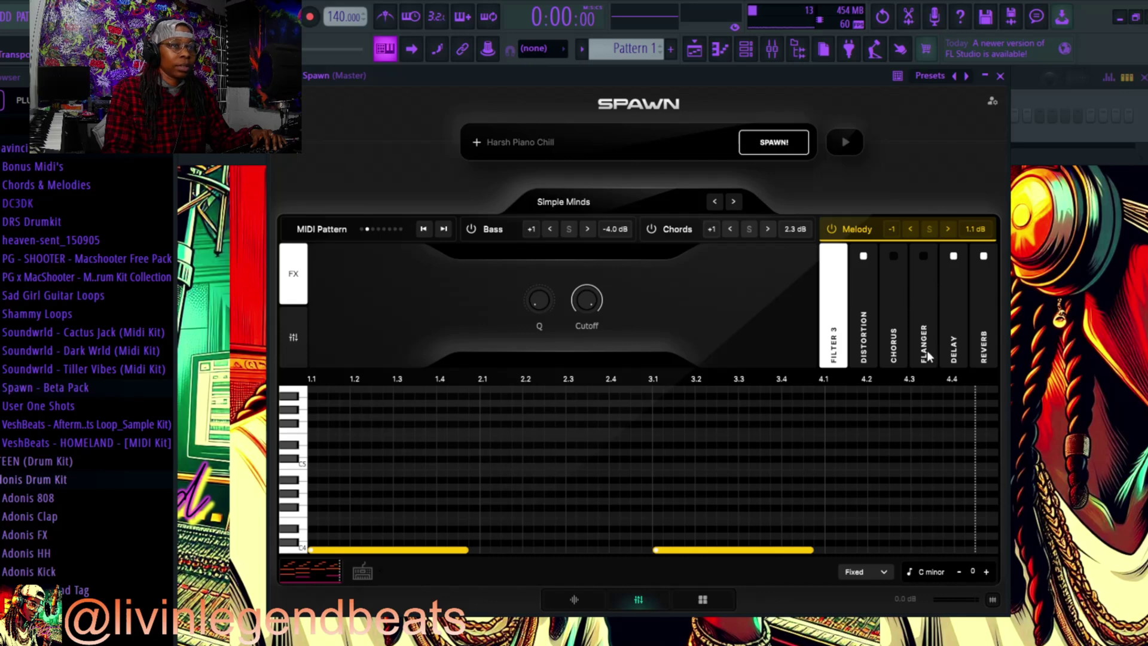
left_click(959, 338)
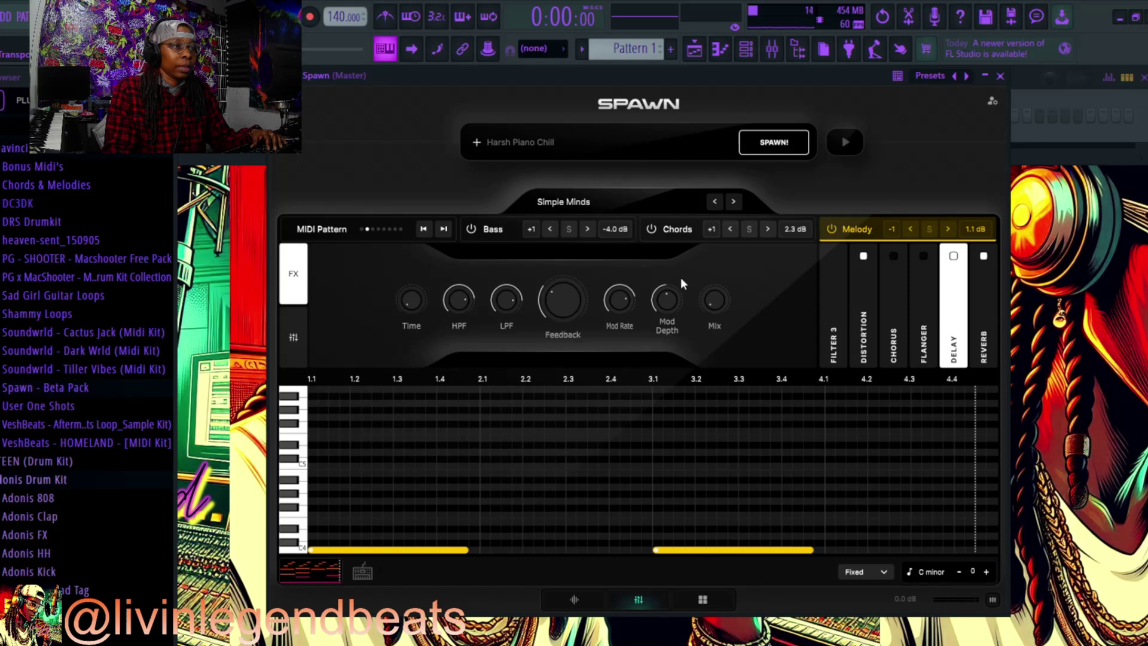
left_click(293, 338)
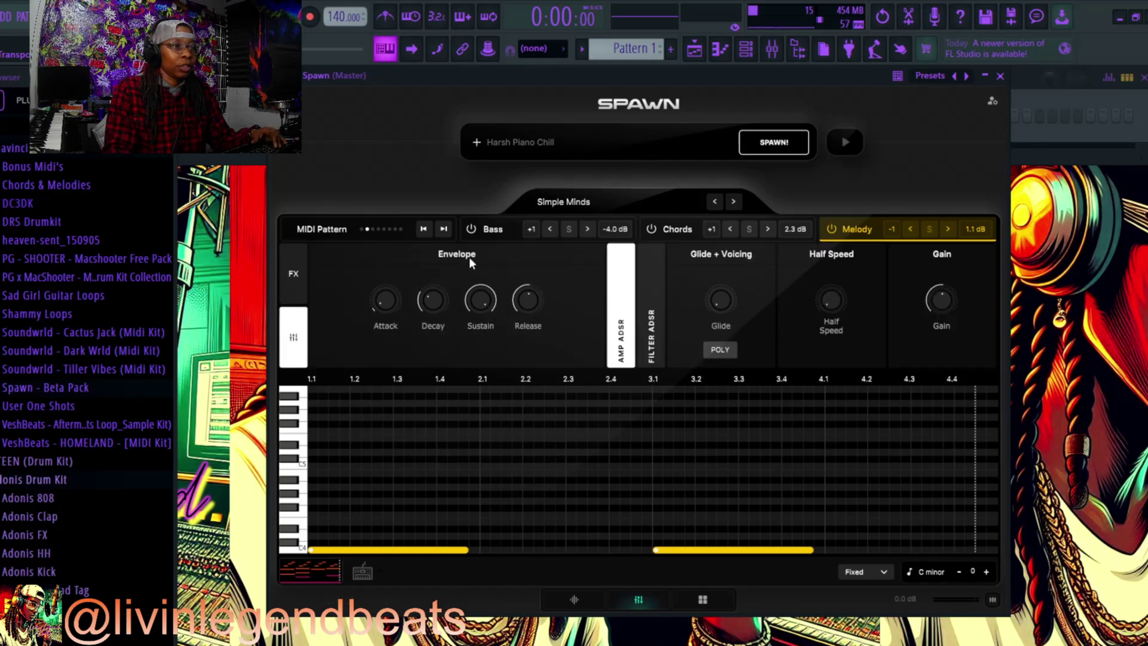
View the Chords and then Bass layer notes, then switch to the visualizer view
left_click(674, 229)
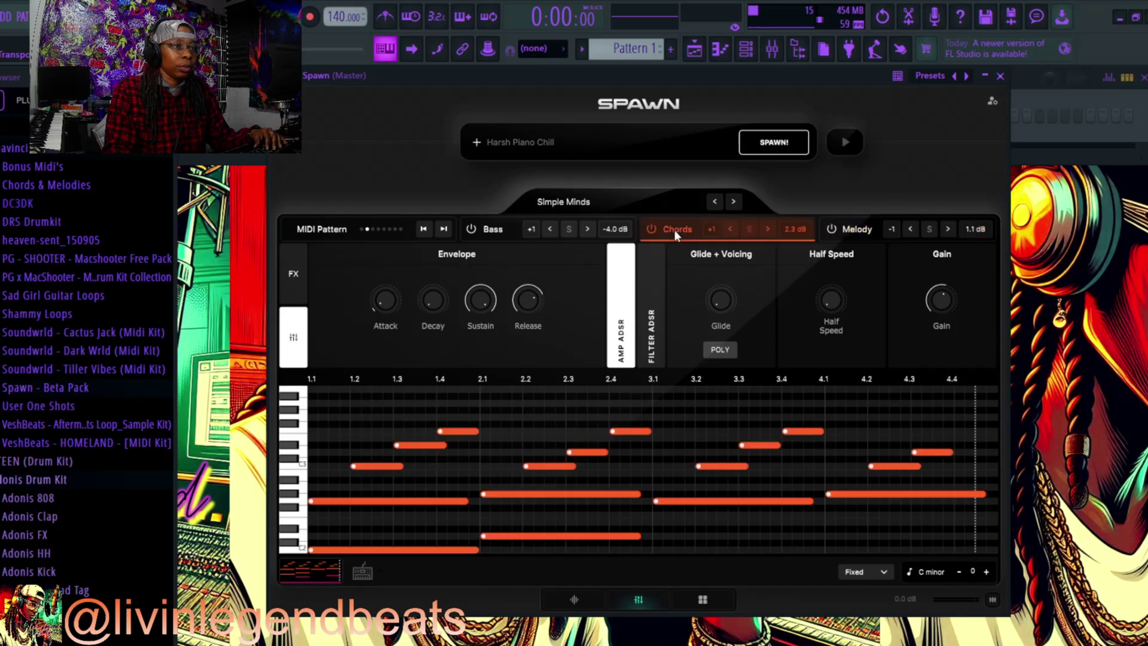
left_click(493, 229)
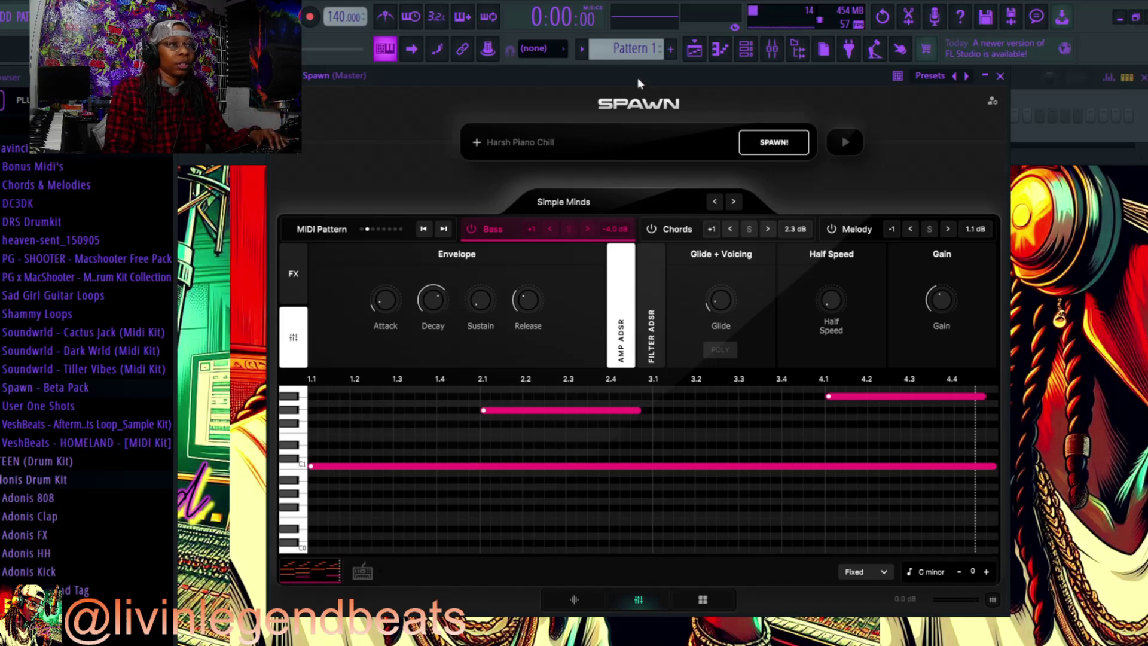
left_click(573, 599)
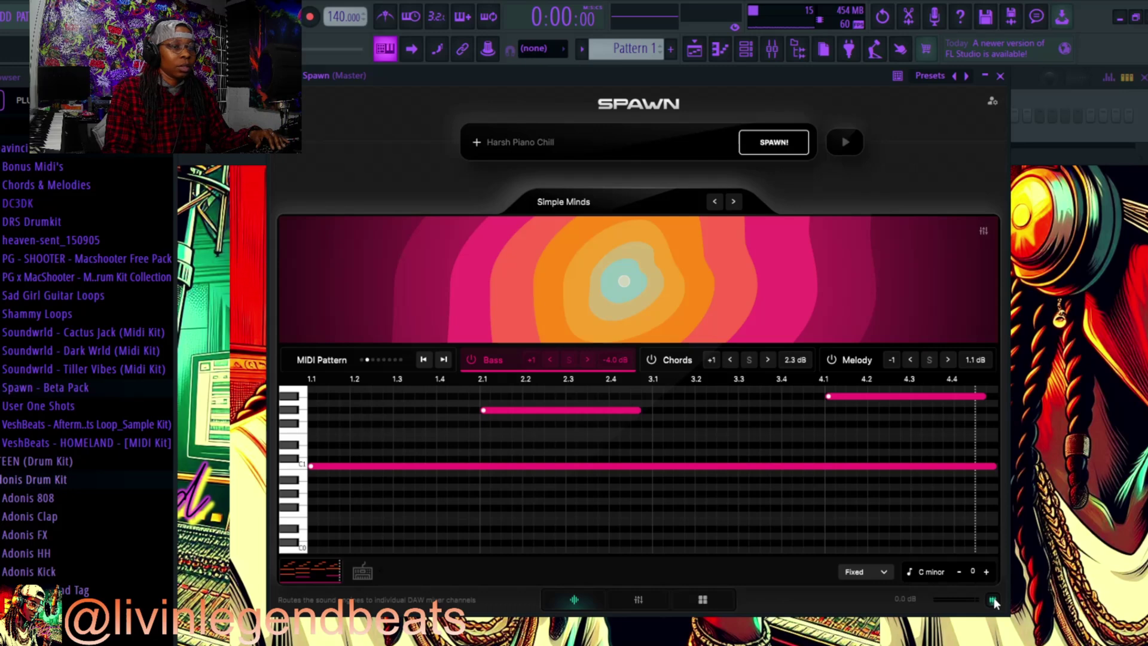
Route each Spawn layer to its own mixer channel and reveal the FL wrapper toolbar
left_click(992, 600)
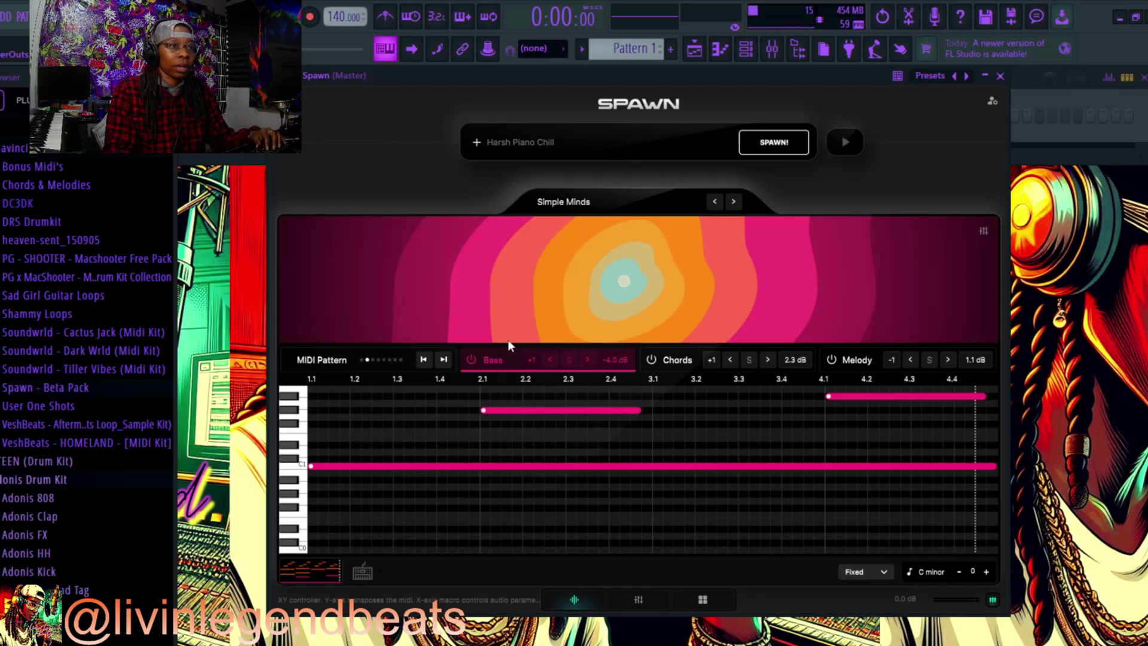
left_click(302, 84)
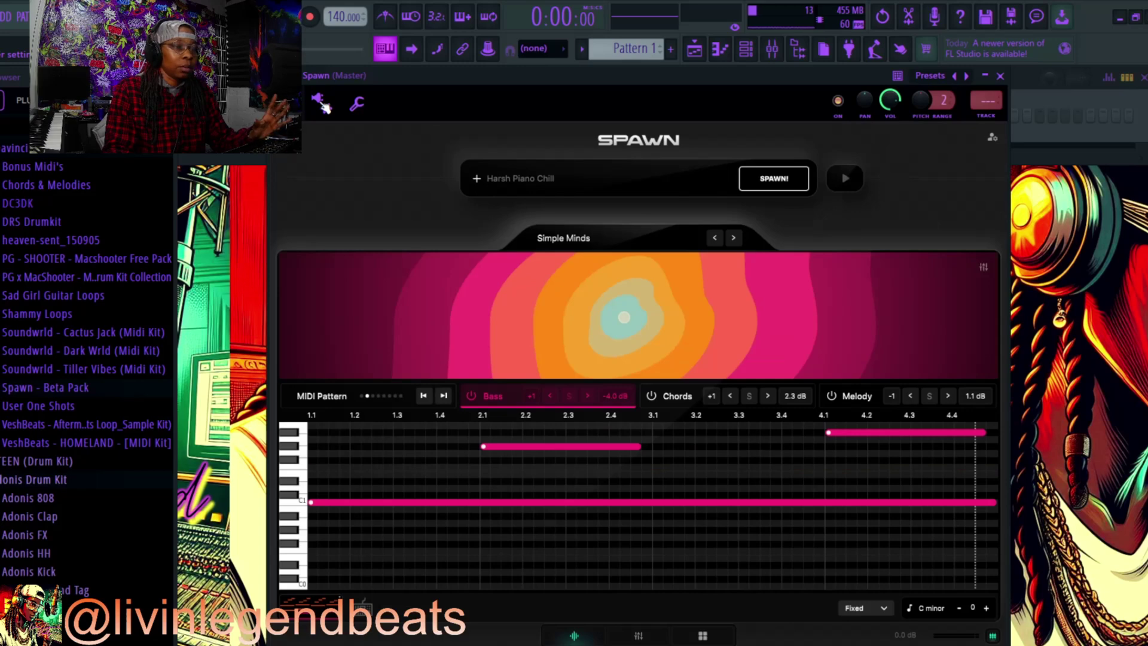
Use Auto map outputs in the wrapper's Processing settings to send Bass, Chords, Melody to inserts 1–3
left_click(321, 102)
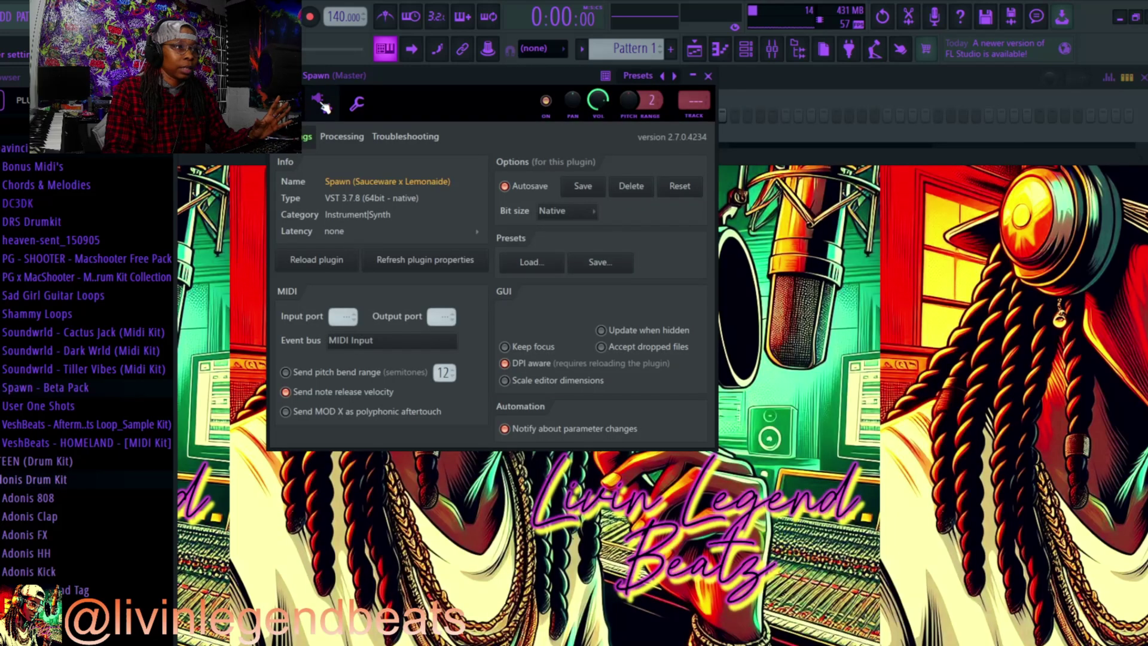
left_click(350, 139)
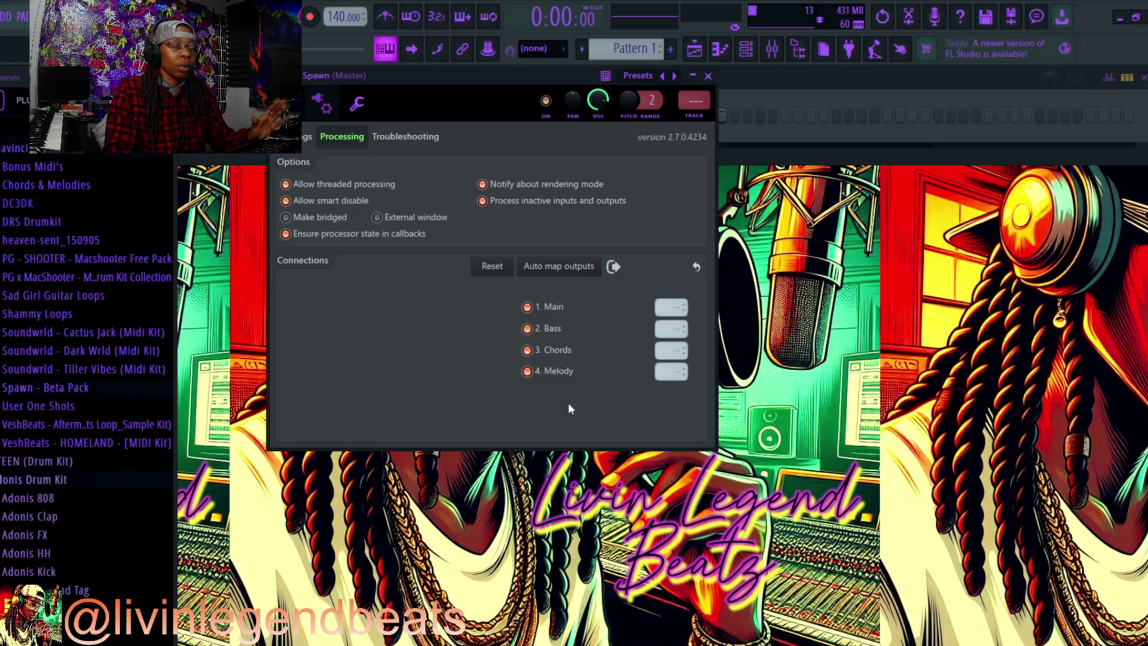
left_click(551, 267)
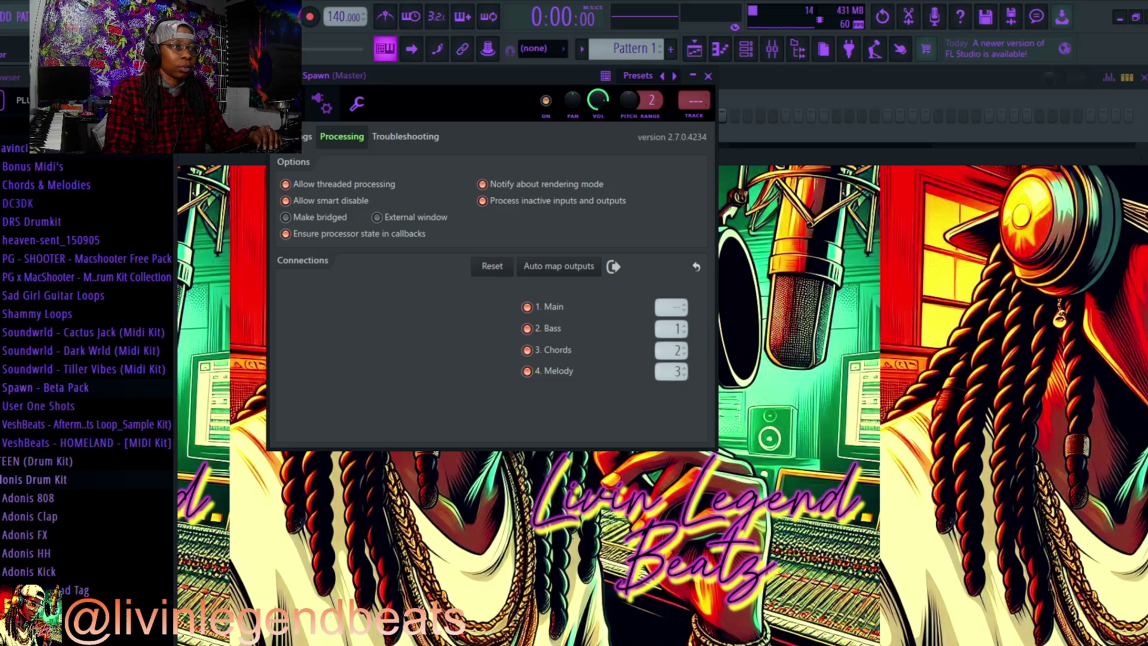
left_click(321, 103)
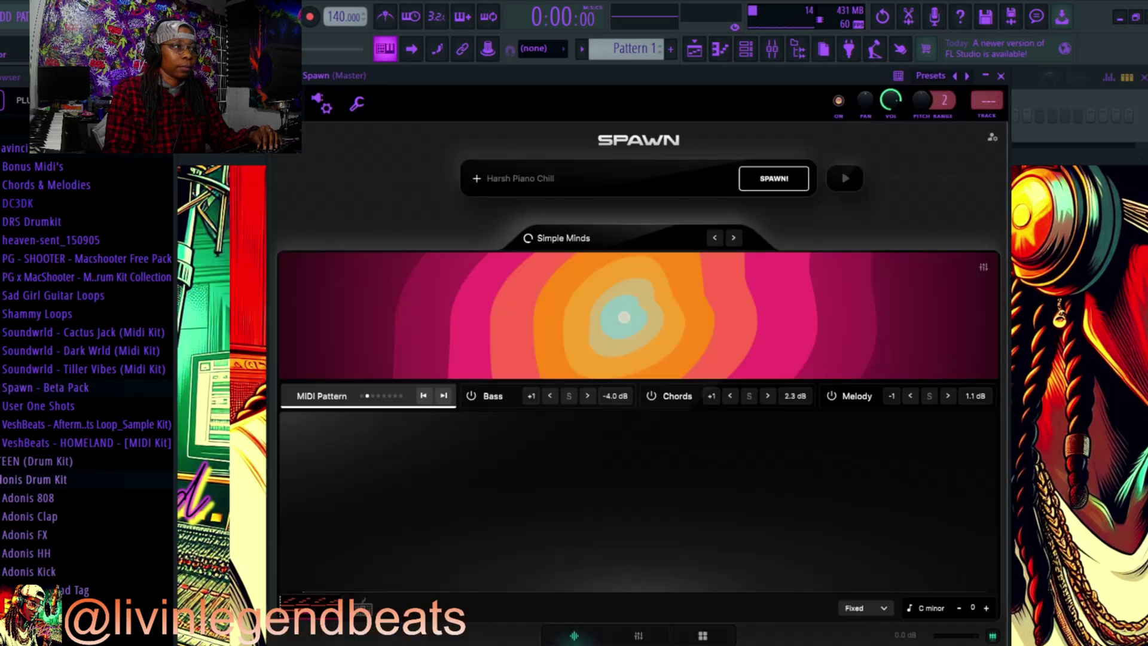
left_click(771, 51)
left_click_drag(554, 360, 562, 323)
key("space")
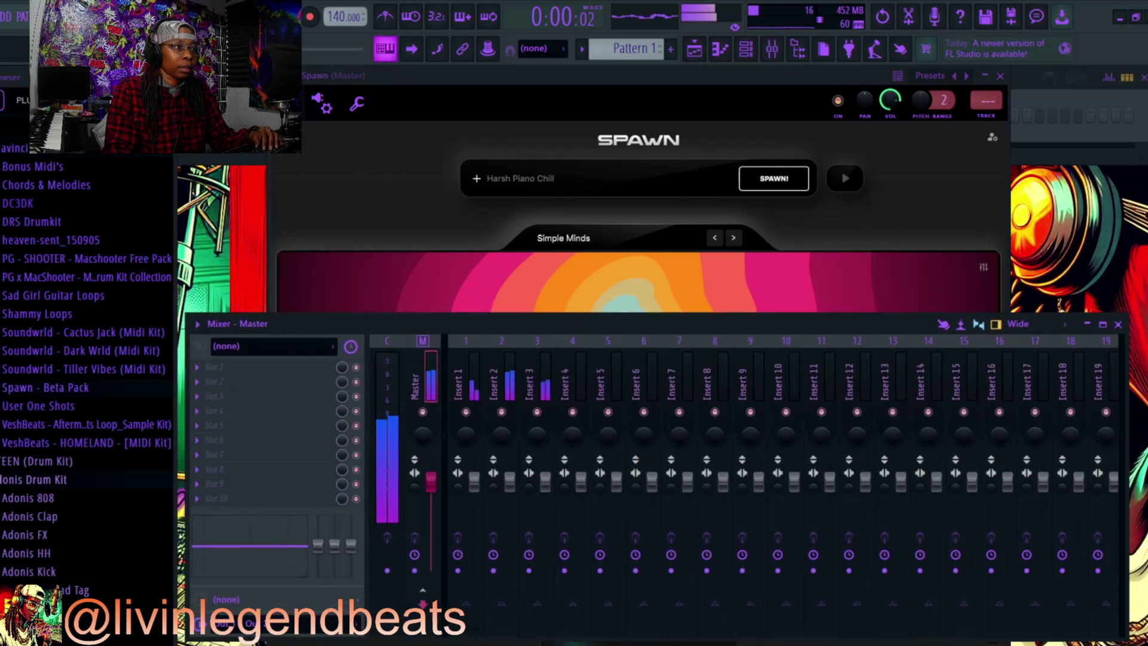
right_click(537, 413)
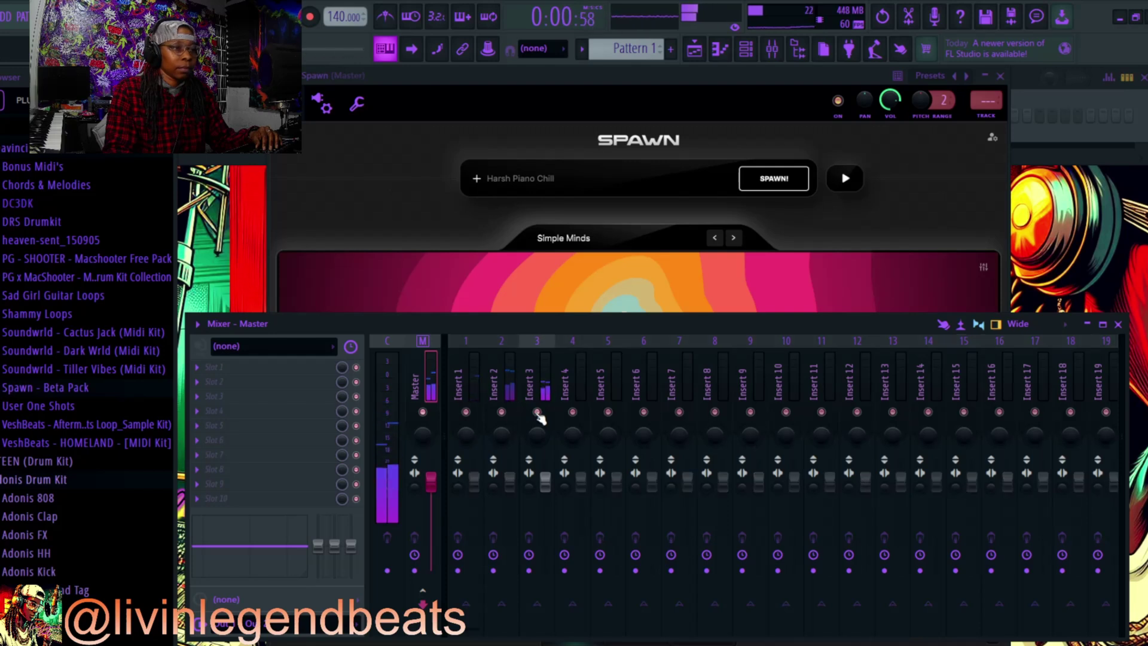
right_click(503, 413)
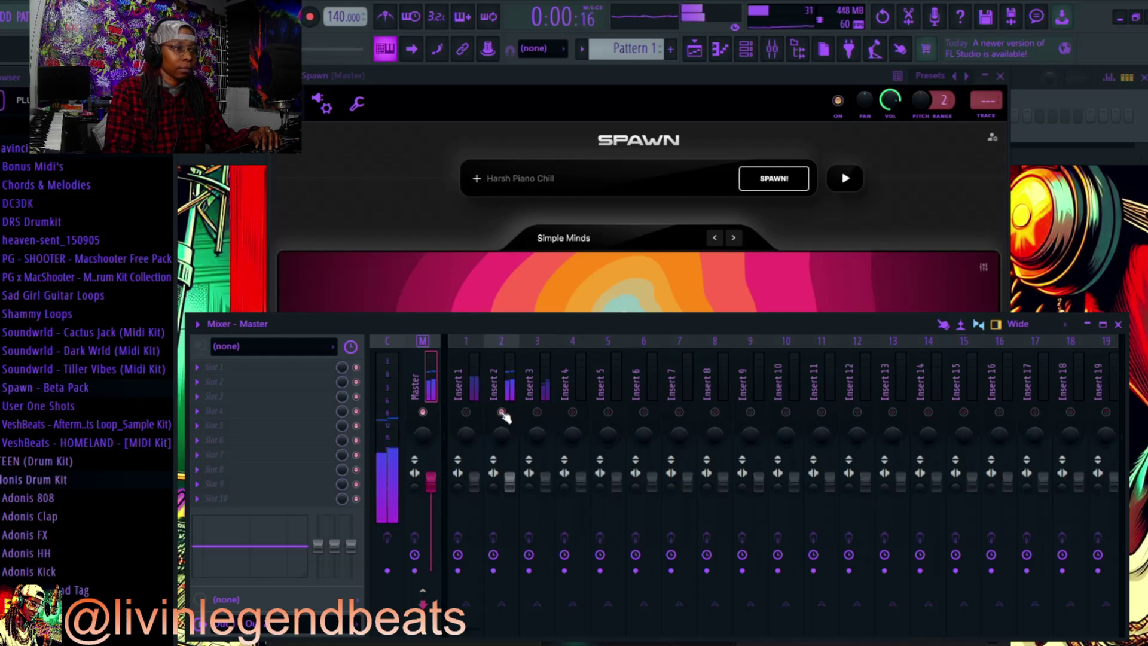
right_click(467, 412)
left_click(502, 412)
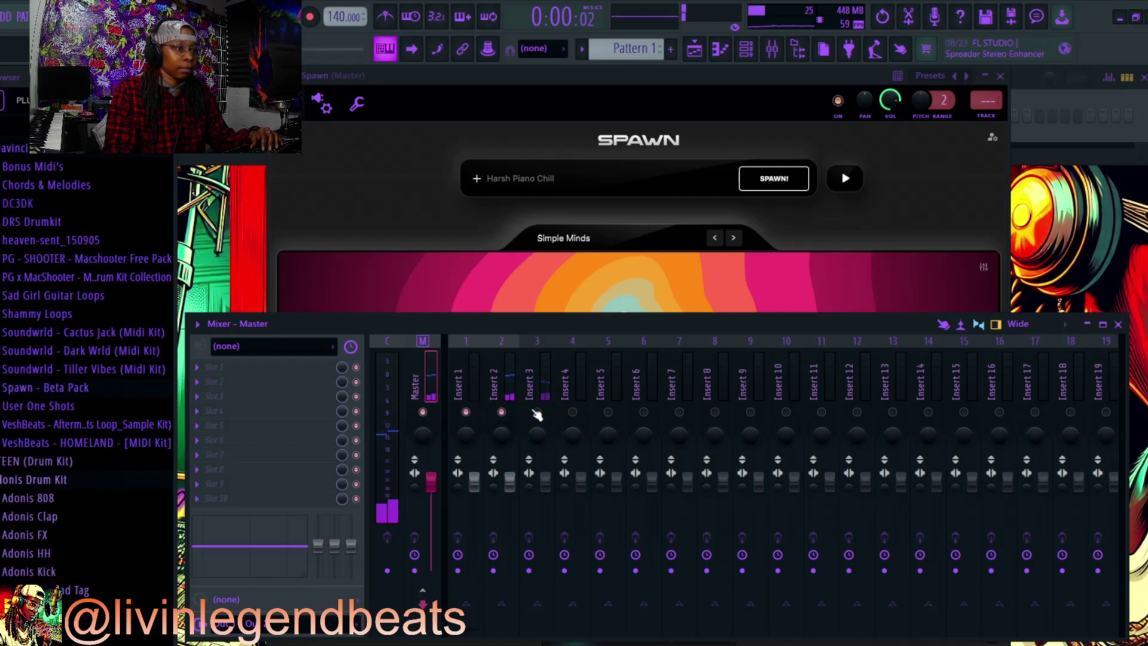
left_click(537, 412)
key("space")
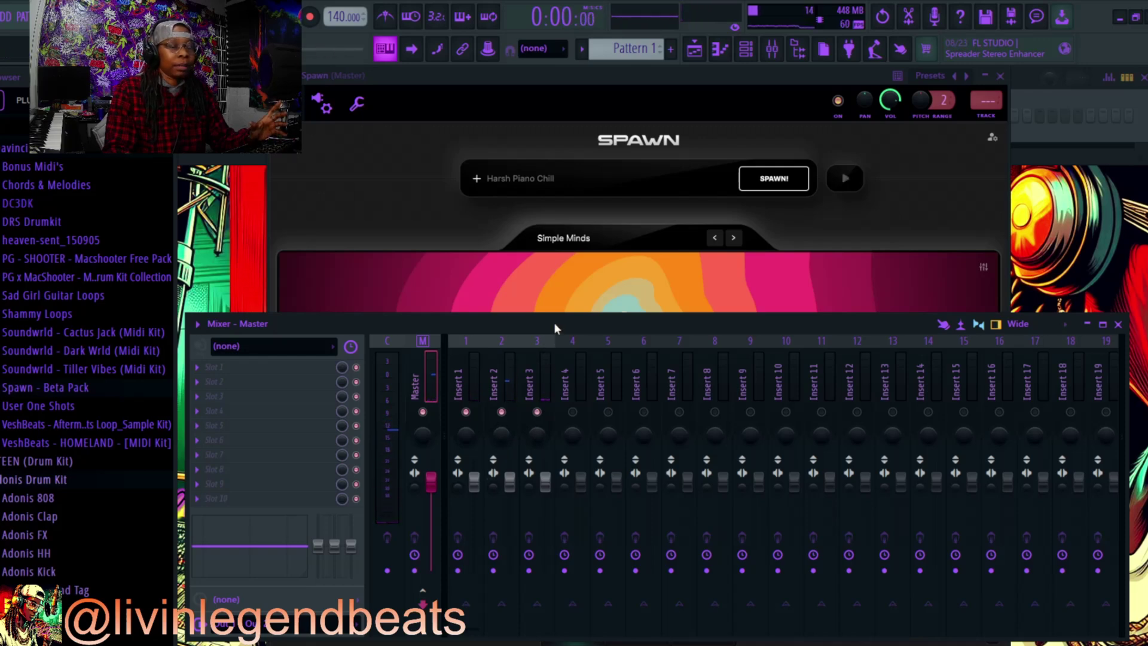
left_click(1118, 324)
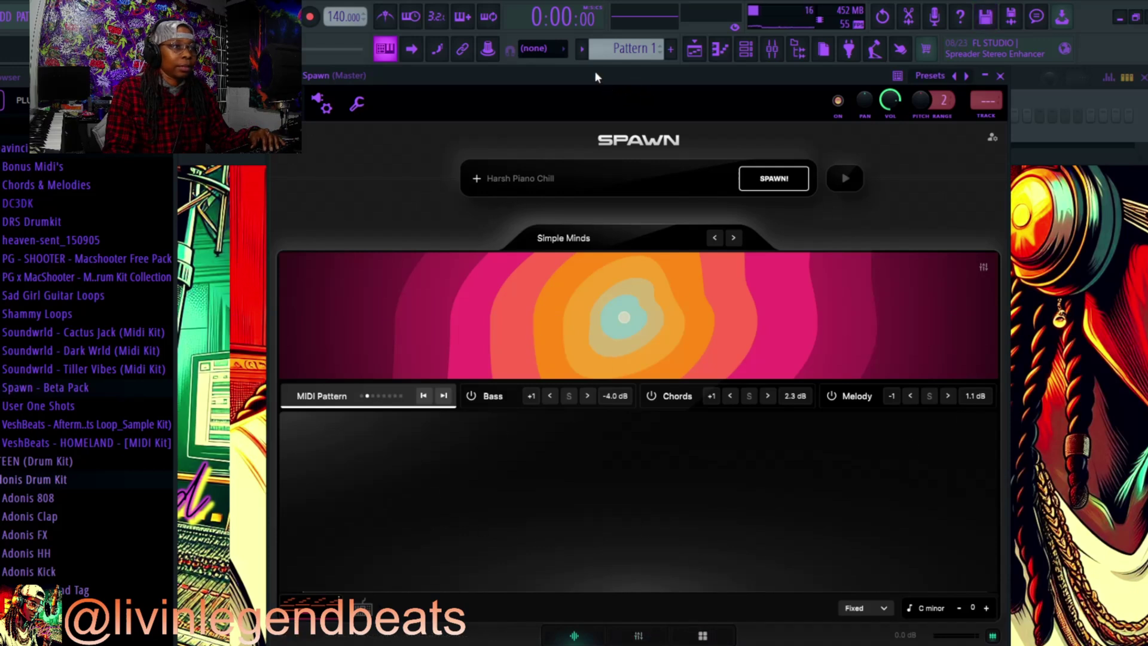
Nudge Spawn's transpose up and back to 0, then show the transpose mode choices beside Fixed
mouse_move(594, 70)
left_mouse_down()
mouse_move(576, 77)
mouse_move(588, 74)
left_mouse_up()
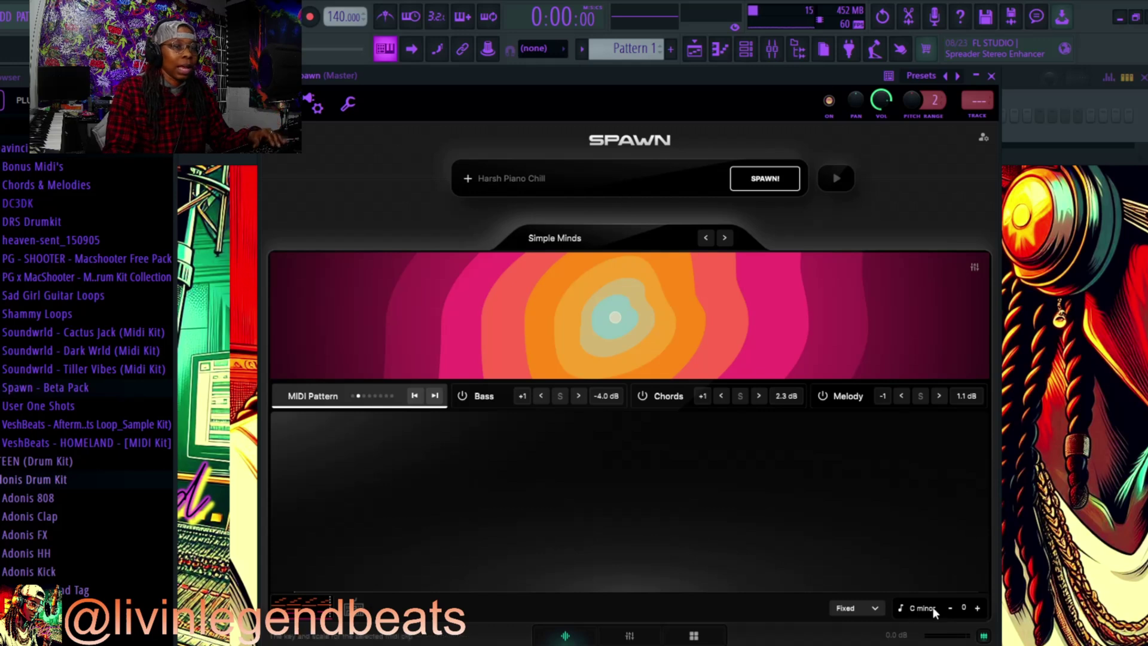
left_click(977, 607)
left_click(976, 608)
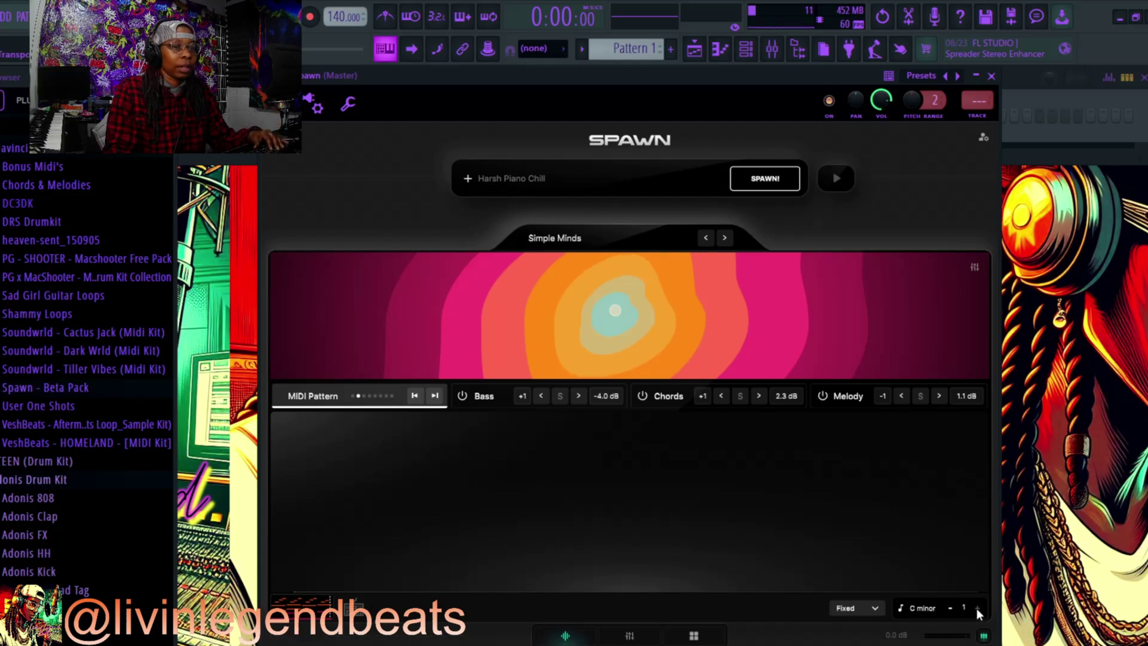
left_click(948, 608)
left_click(948, 608)
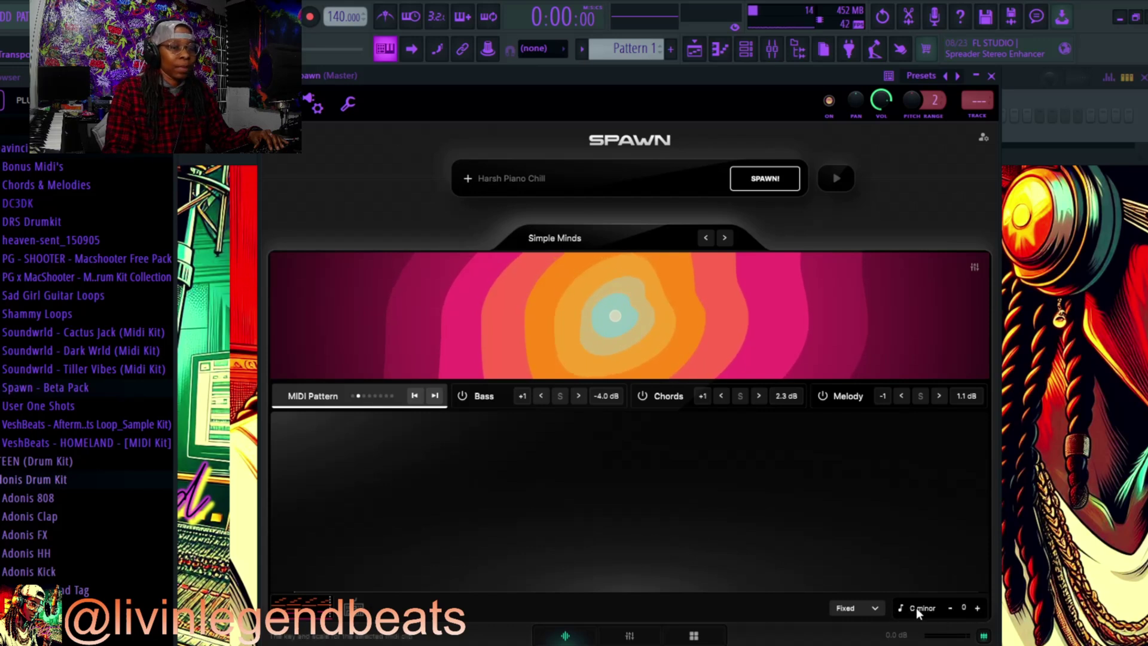
left_click(873, 606)
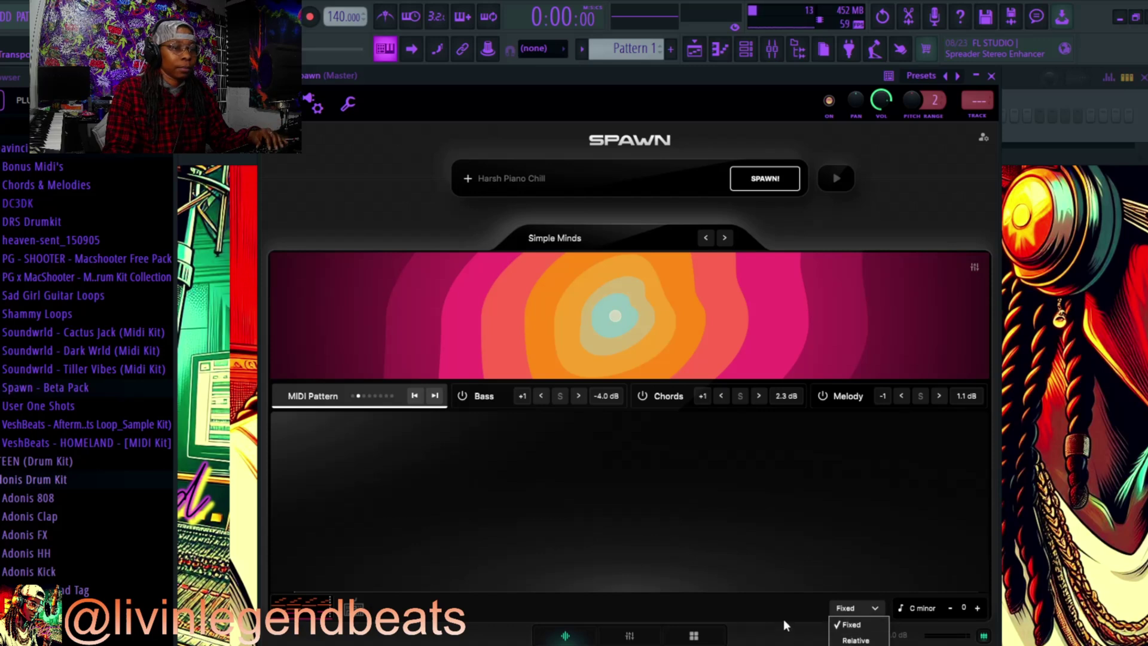
Switch Spawn's transpose mode from Pivot to Relative and step the MIDI pattern key to D major
left_click(855, 639)
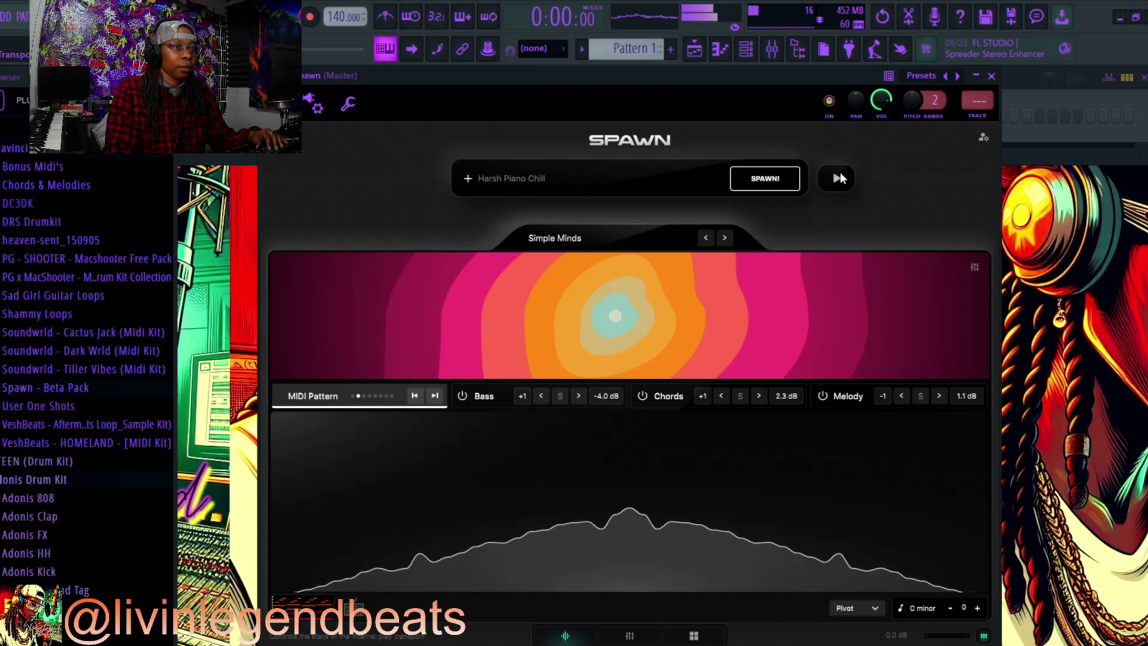
left_click(876, 609)
left_click(863, 637)
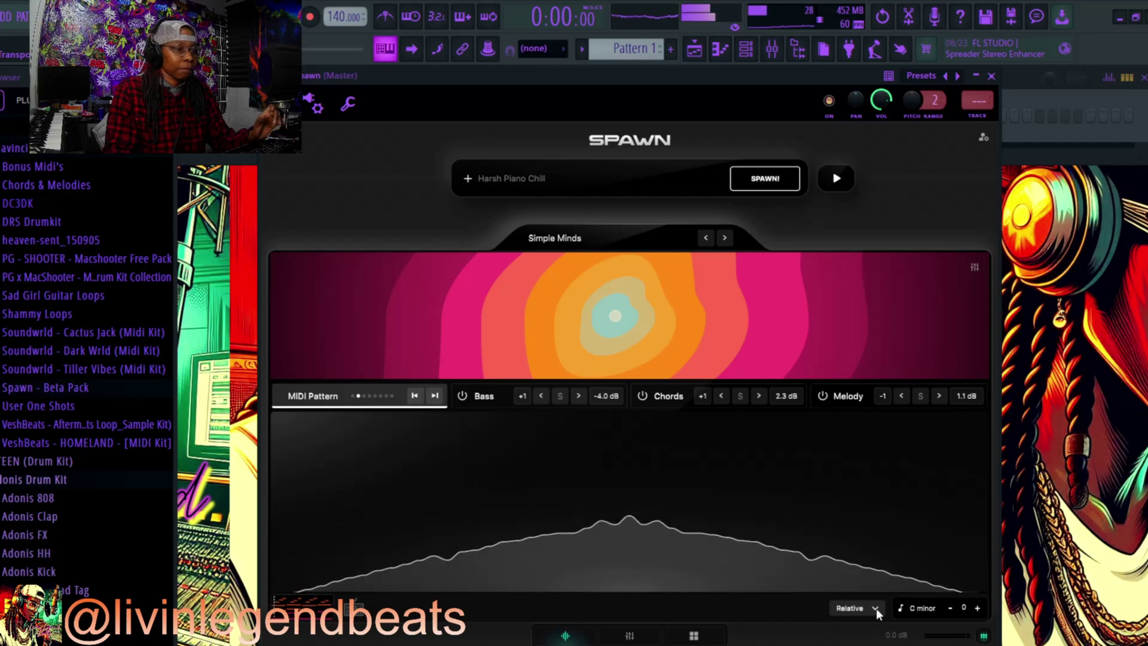
left_click(836, 178)
left_click(434, 396)
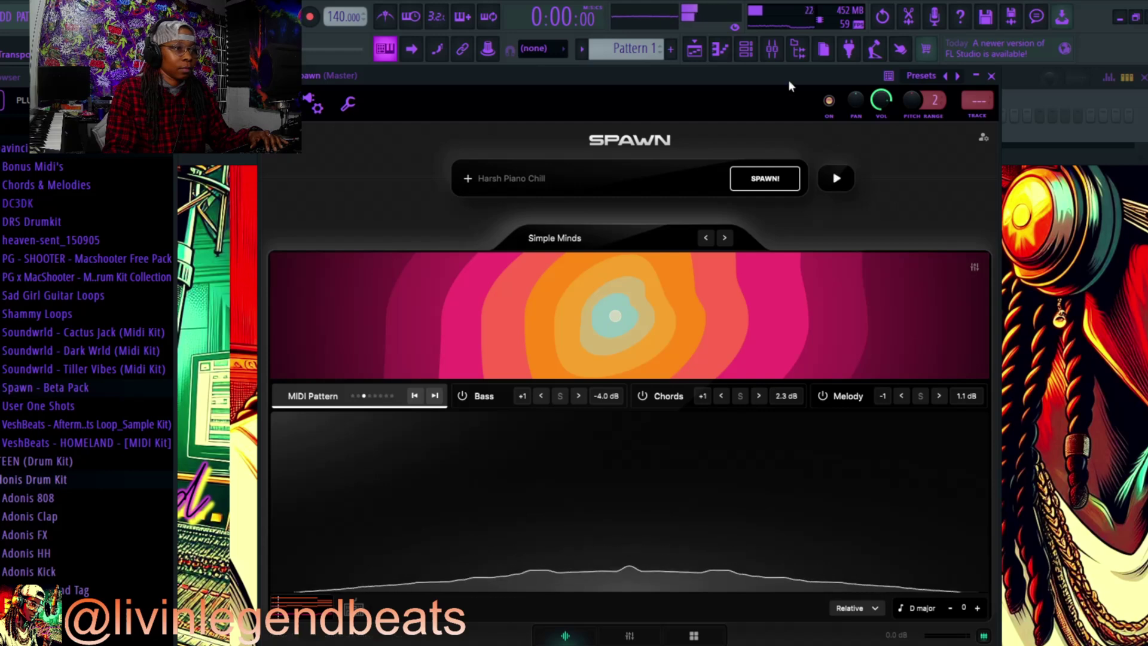
left_click(772, 50)
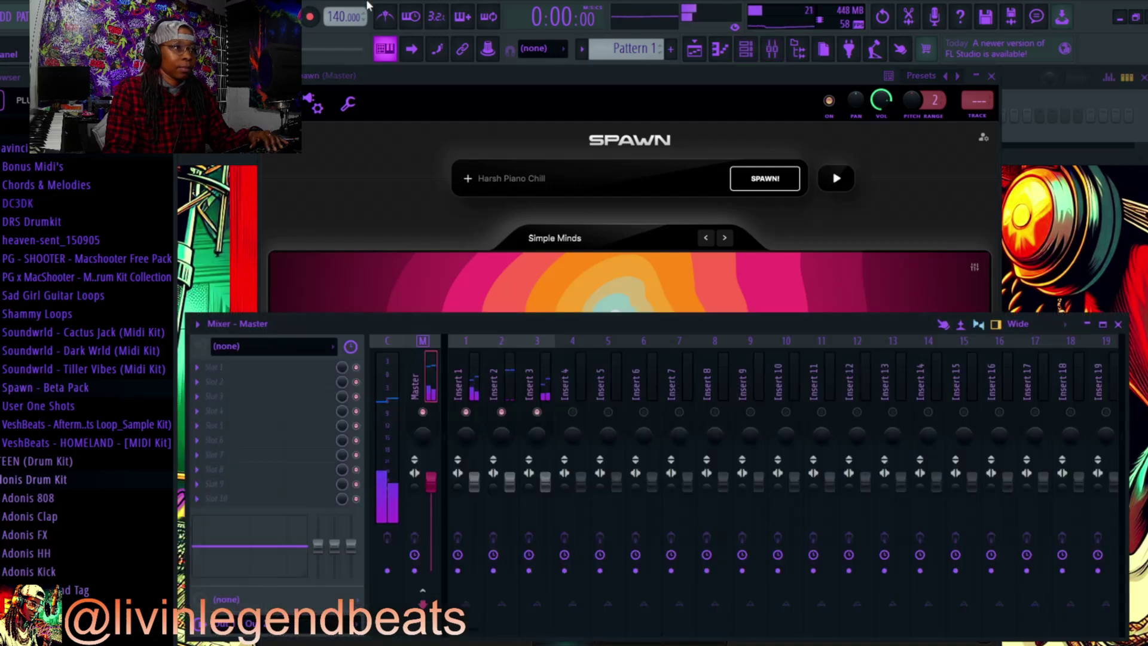
left_click(837, 179)
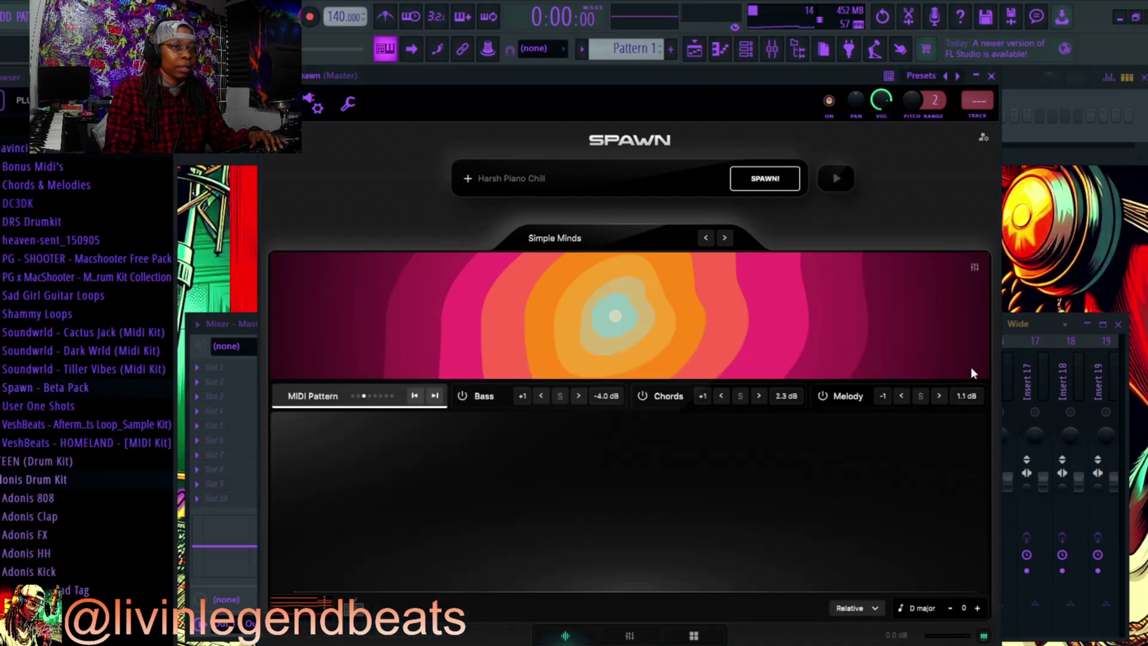
left_click(1020, 640)
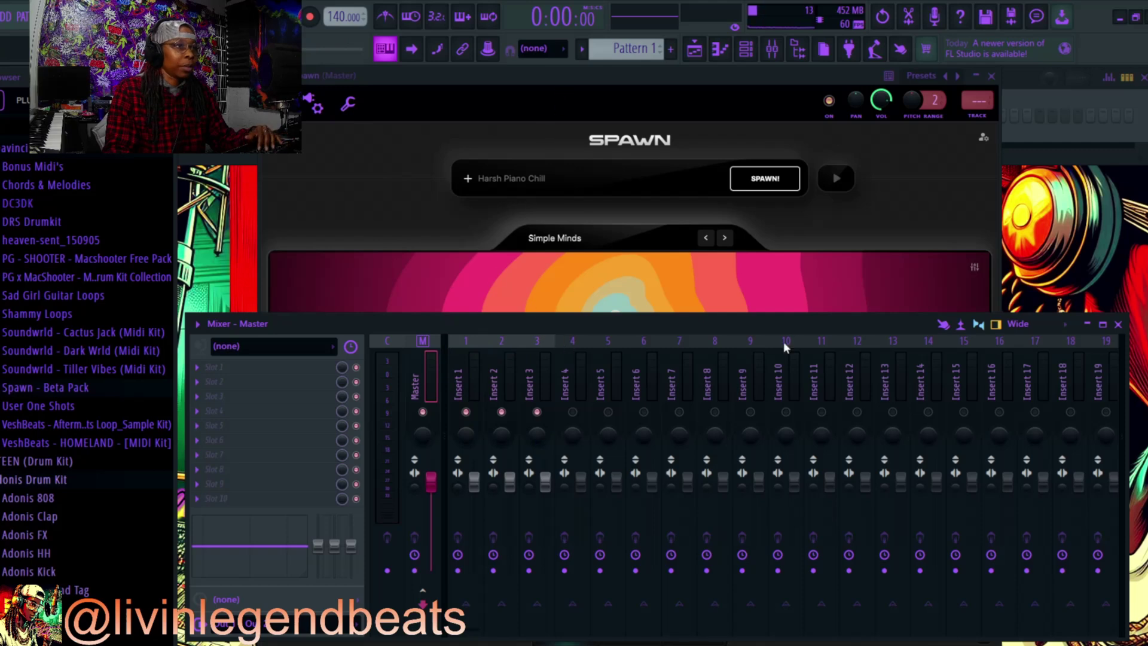
left_click_drag(769, 328, 764, 287)
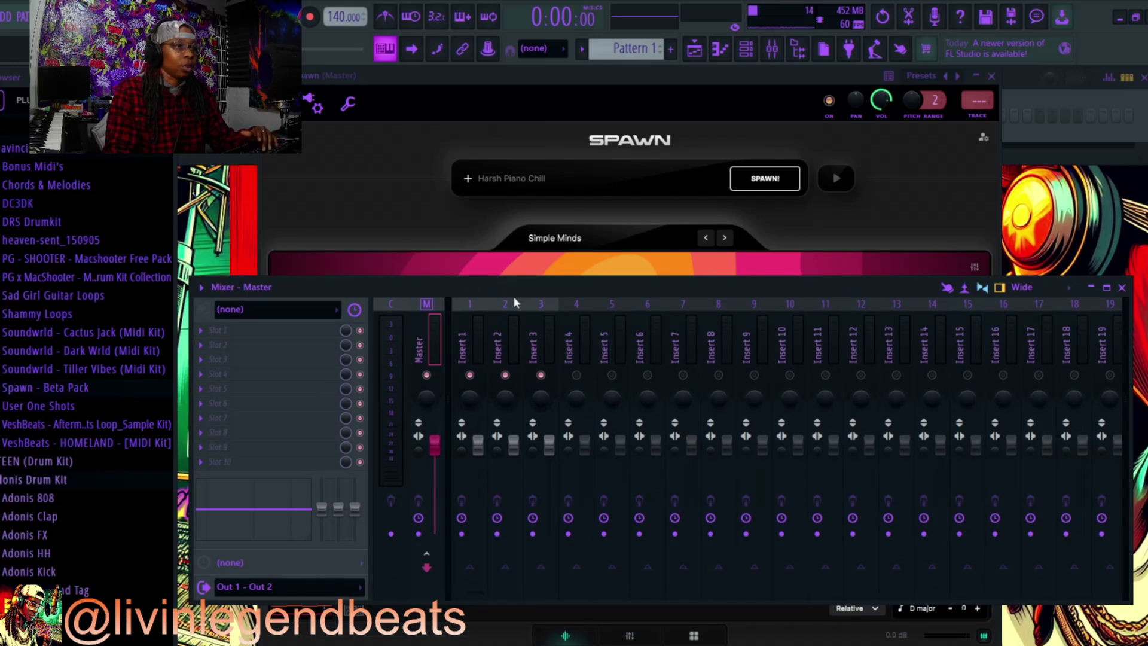
left_click_drag(503, 291, 485, 348)
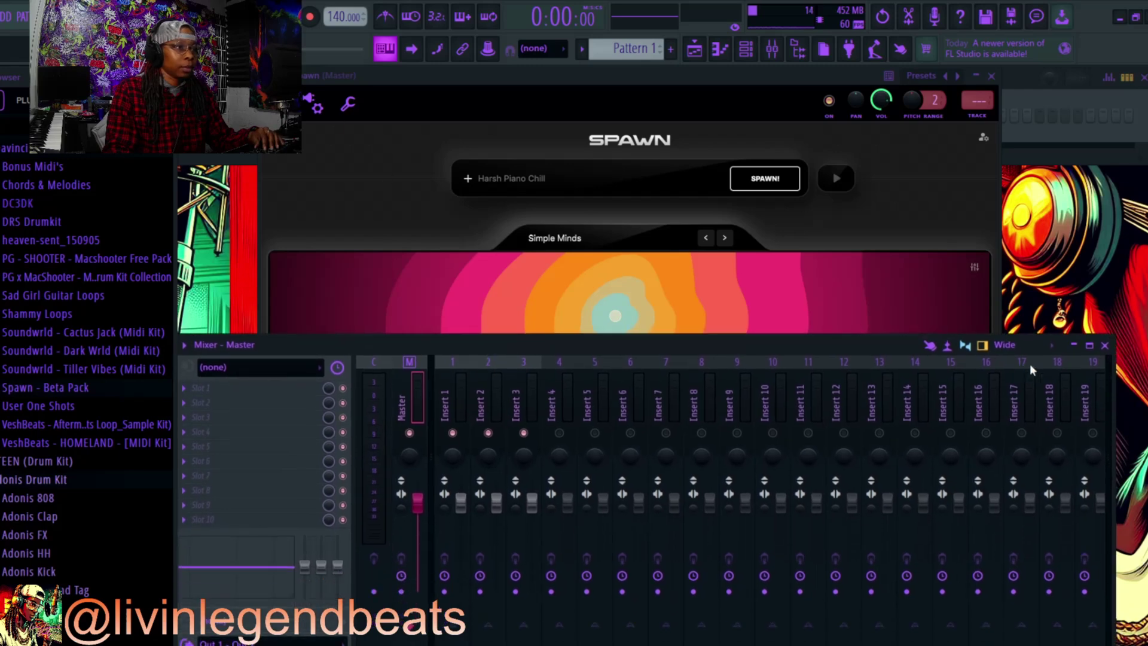
left_click(1104, 345)
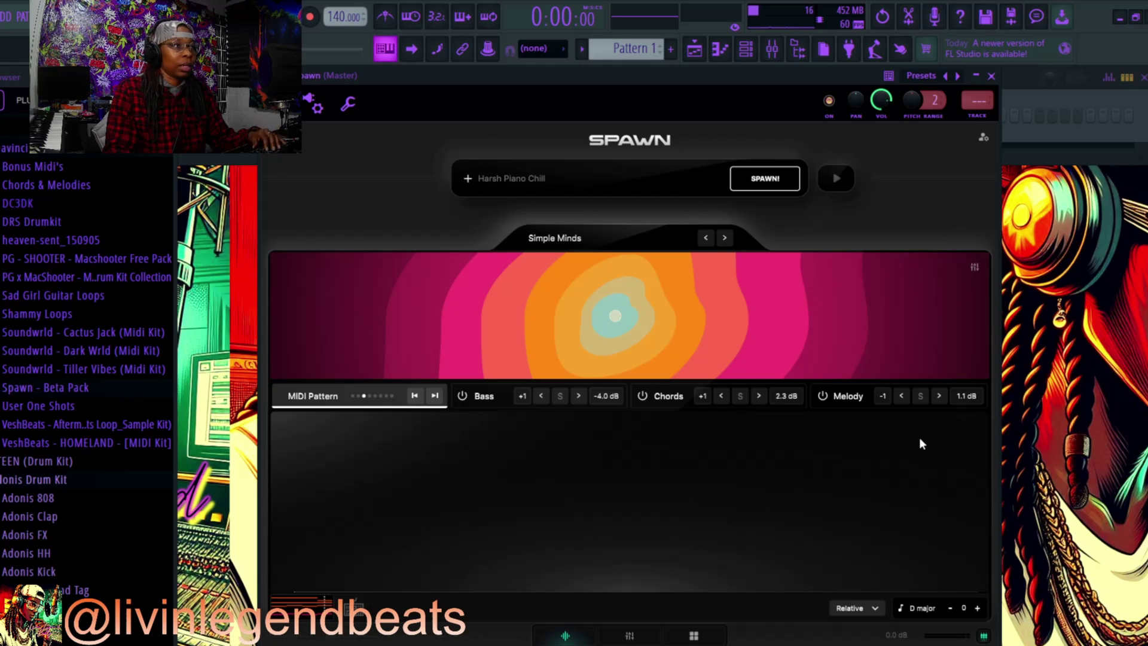
Reopen the tag picker beside the Harsh Piano Chill prompt field
left_click(508, 177)
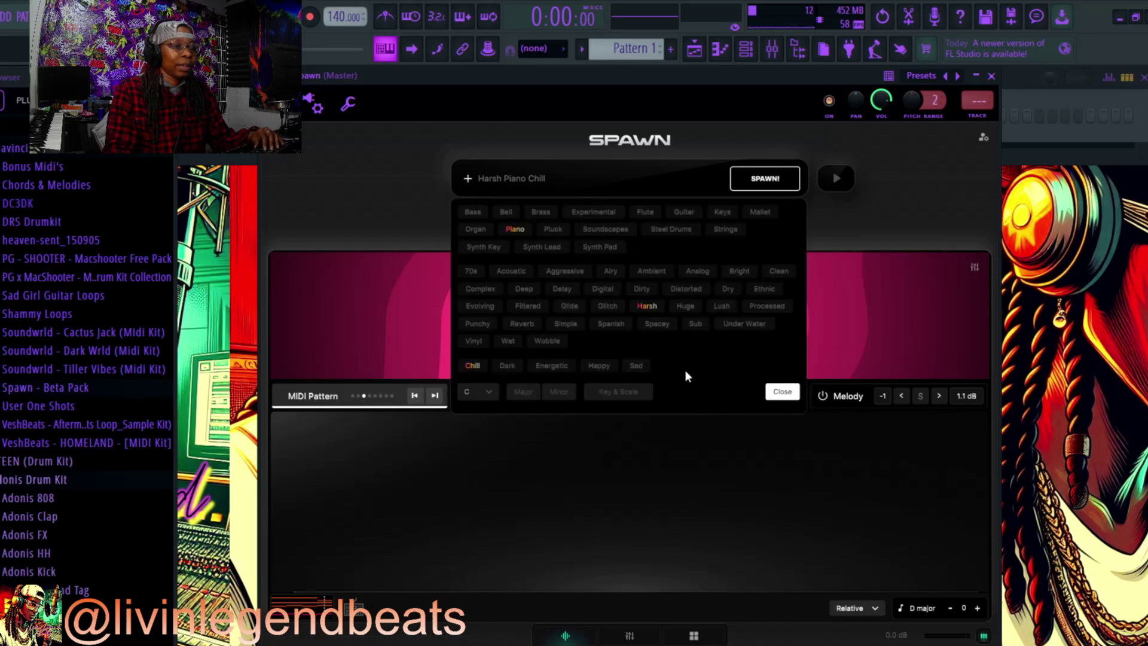